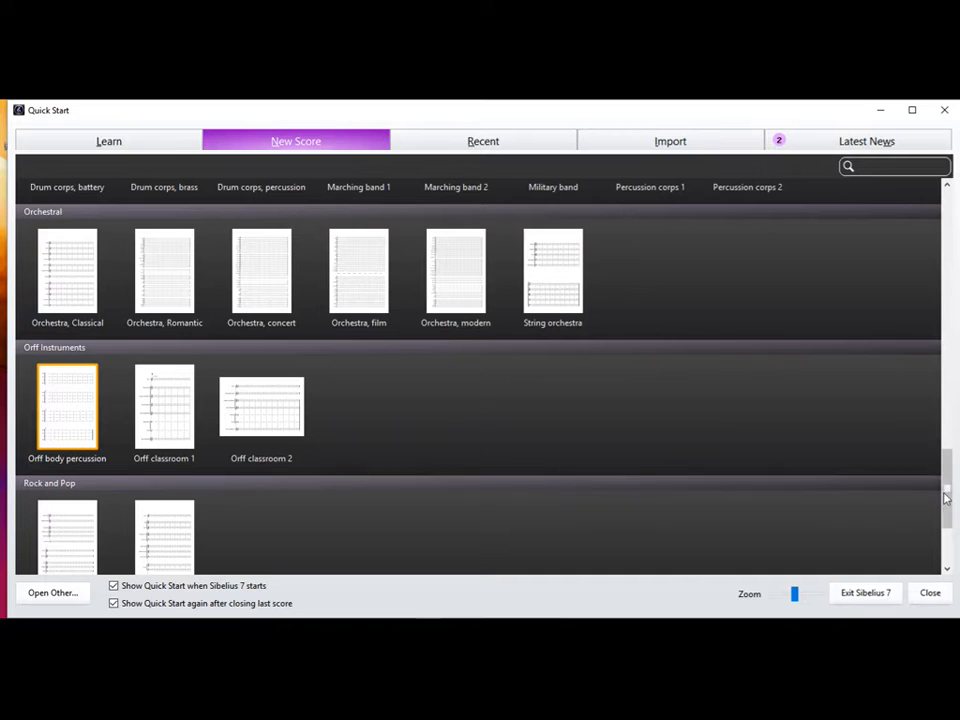
pyautogui.moveTo(946, 497)
pyautogui.mouseDown()
pyautogui.moveTo(943, 446)
pyautogui.moveTo(944, 460)
pyautogui.mouseUp()
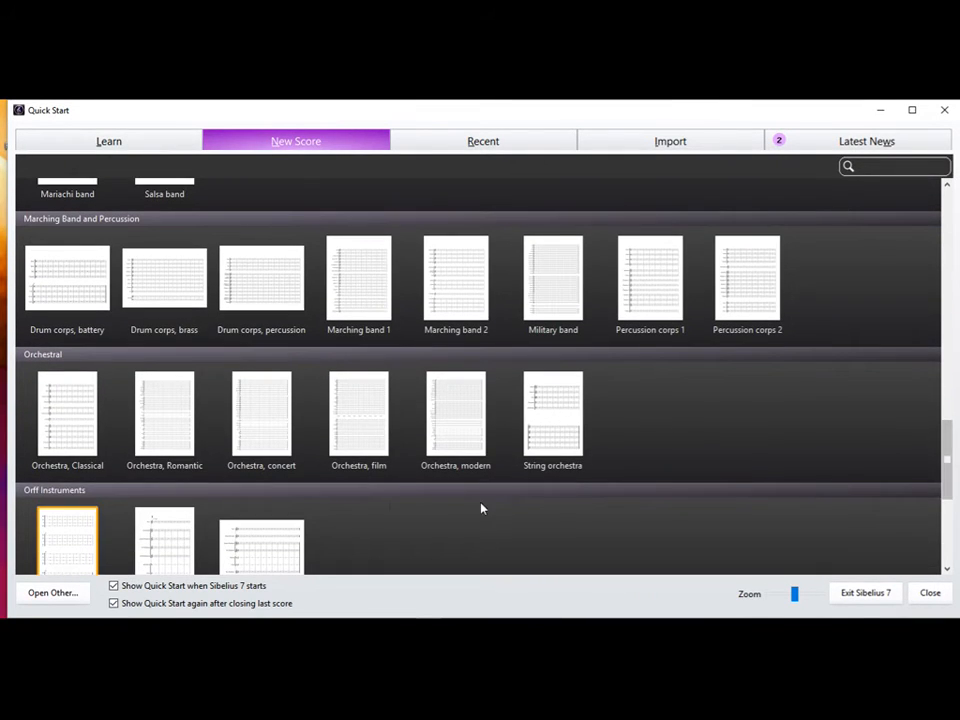
# Start a new score from the 'Orchestra, Classical' template in Quick Start
pyautogui.doubleClick(68, 420)
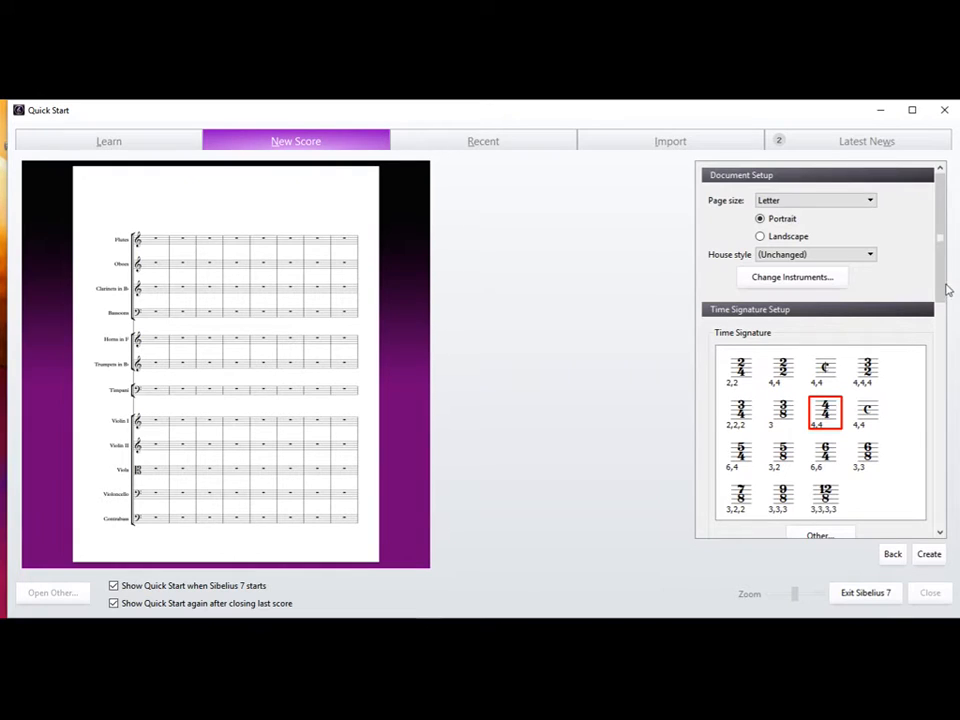
pyautogui.moveTo(945, 240); pyautogui.dragTo(943, 390)
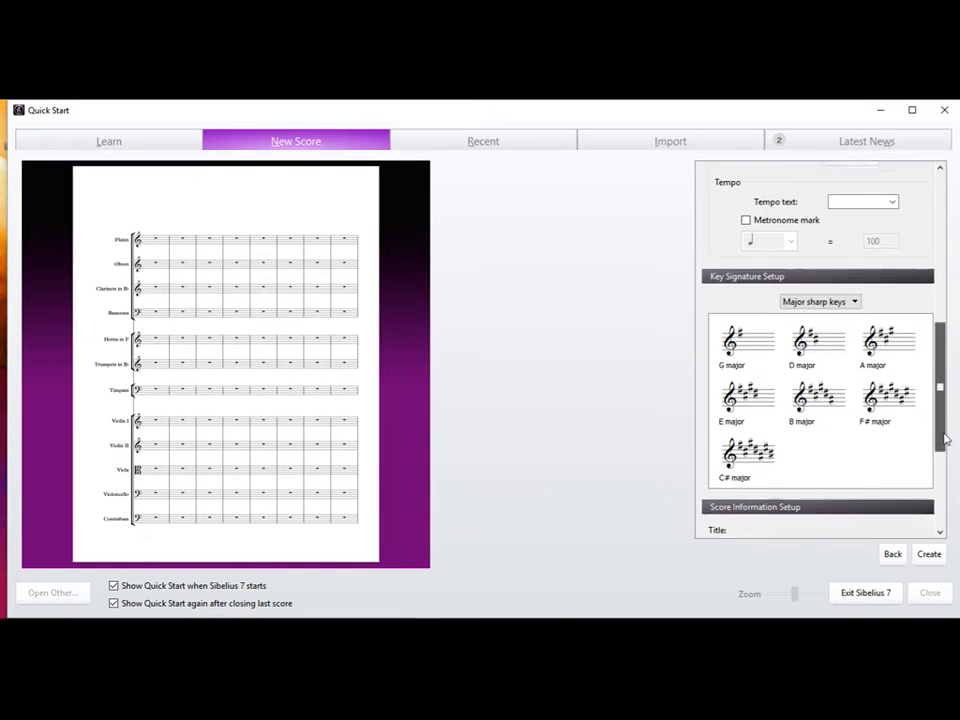
# Choose F major from the Major flat keys and create the score
pyautogui.click(815, 296)
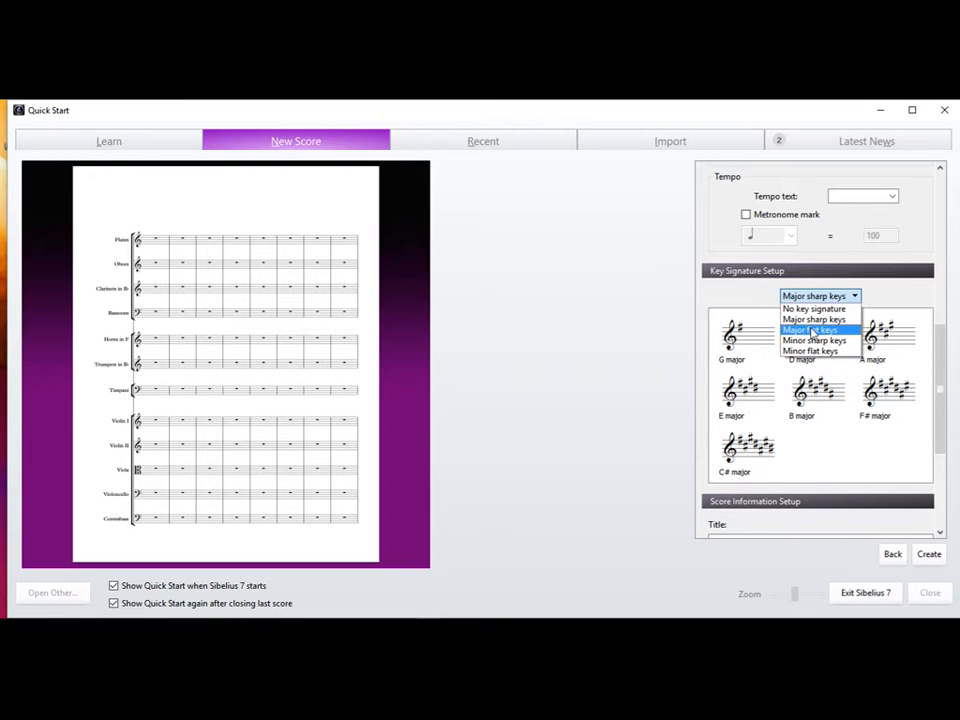
pyautogui.click(812, 331)
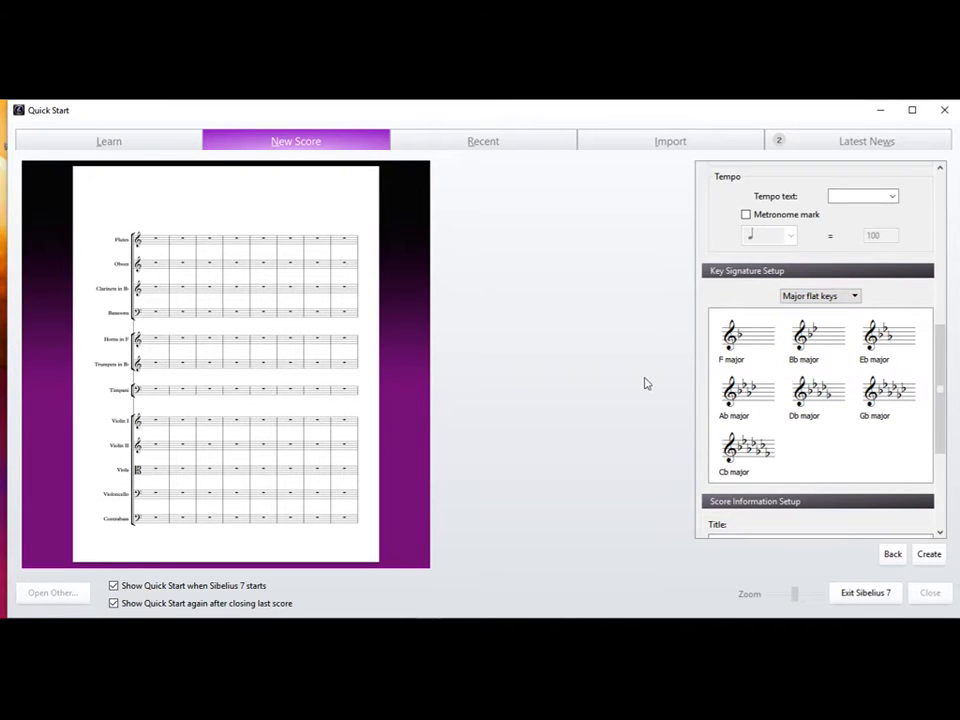
pyautogui.click(752, 338)
pyautogui.click(929, 553)
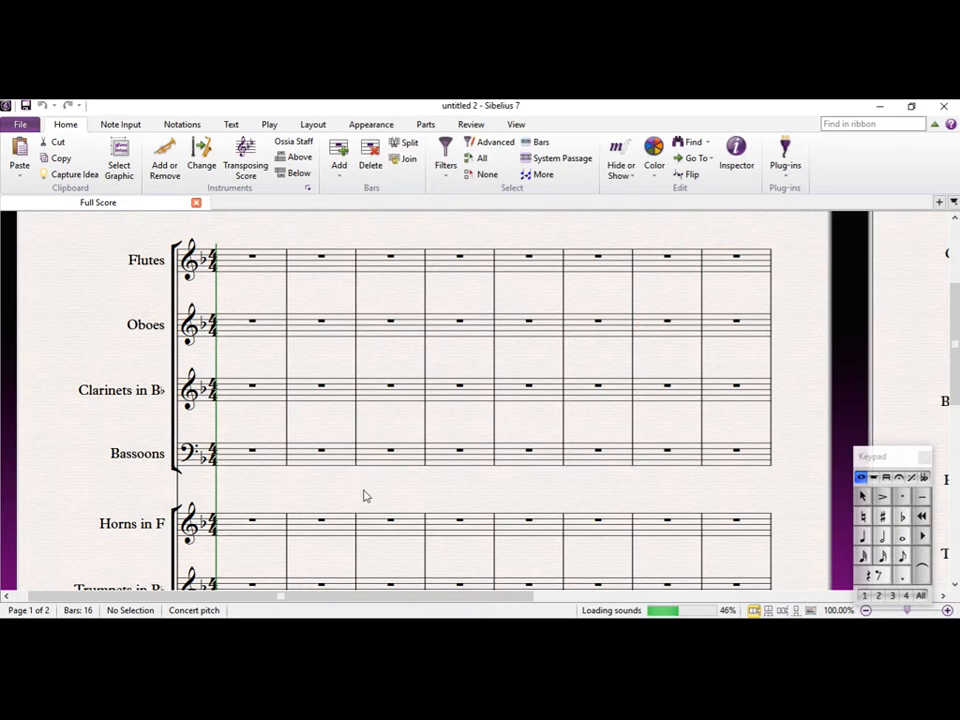
# Add a Piano to the score via Add or Remove Instruments, letting the staff size shrink to fit
pyautogui.moveTo(363, 496); pyautogui.dragTo(349, 270)
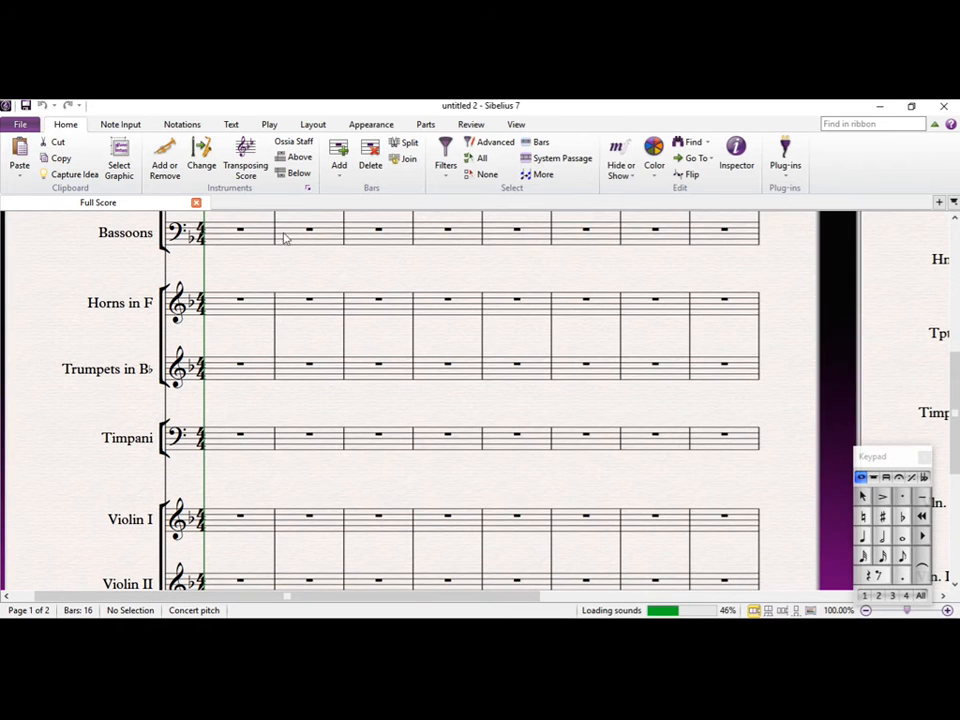
pyautogui.click(165, 165)
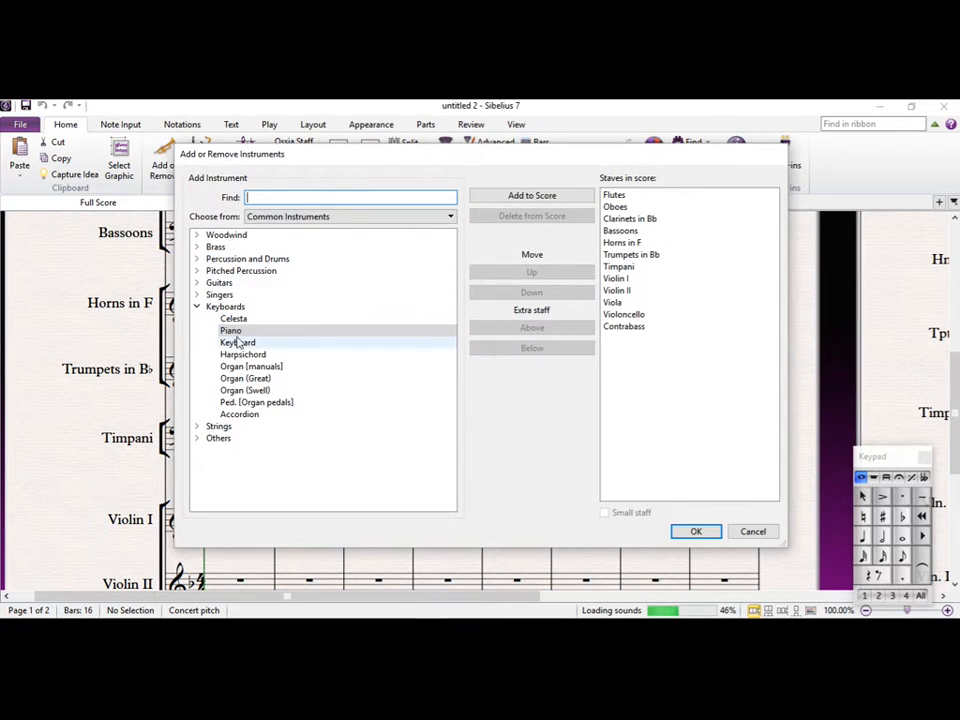
pyautogui.click(531, 195)
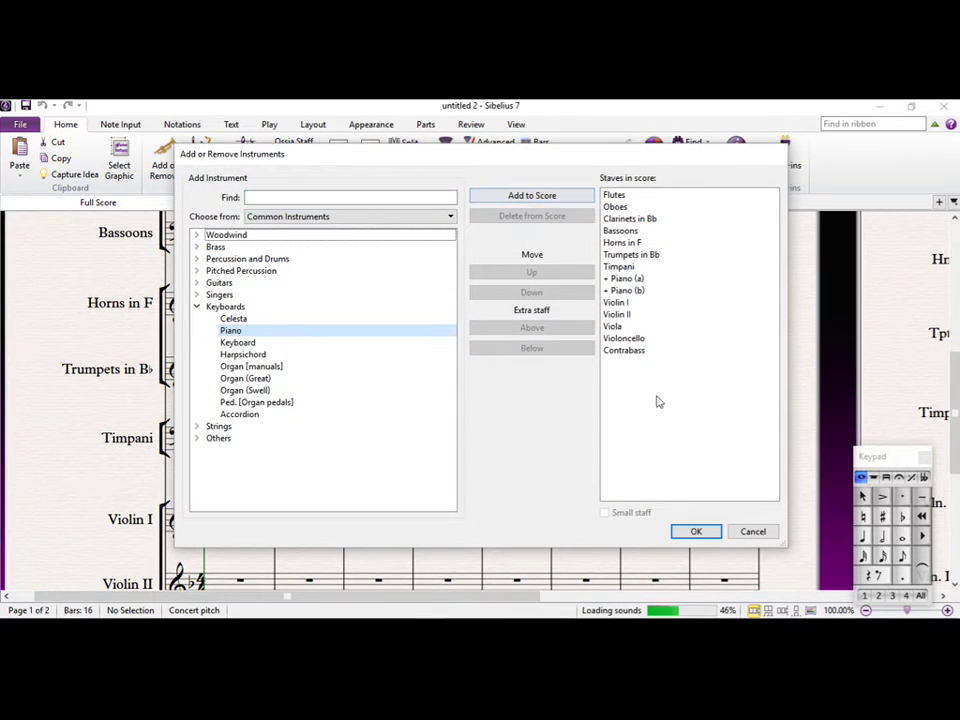
pyautogui.click(696, 531)
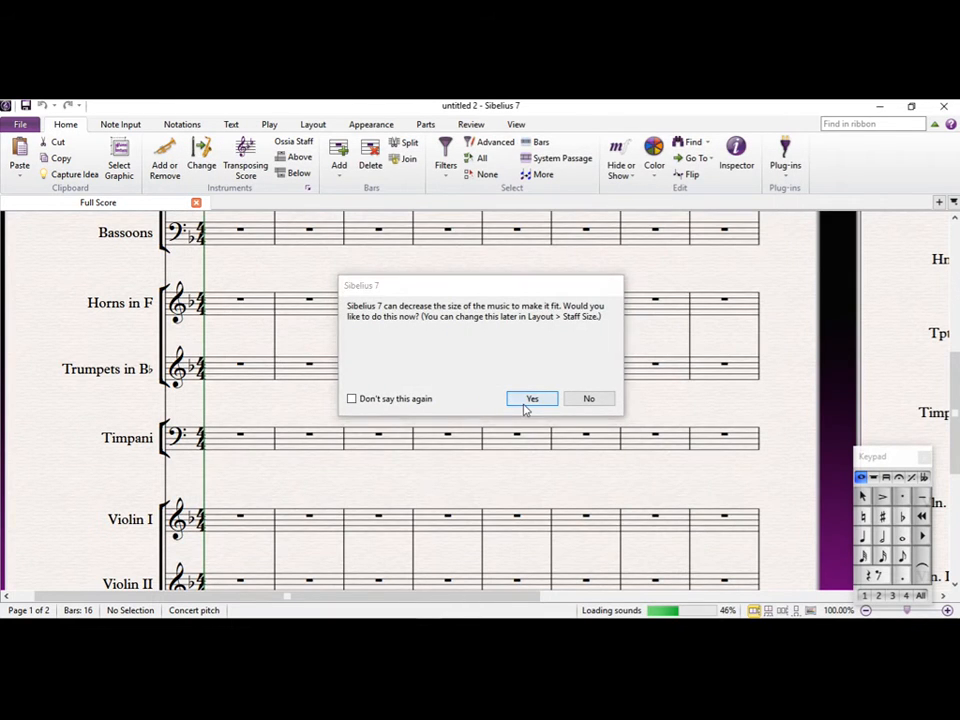
pyautogui.click(529, 397)
pyautogui.scroll(3, 362, 335)
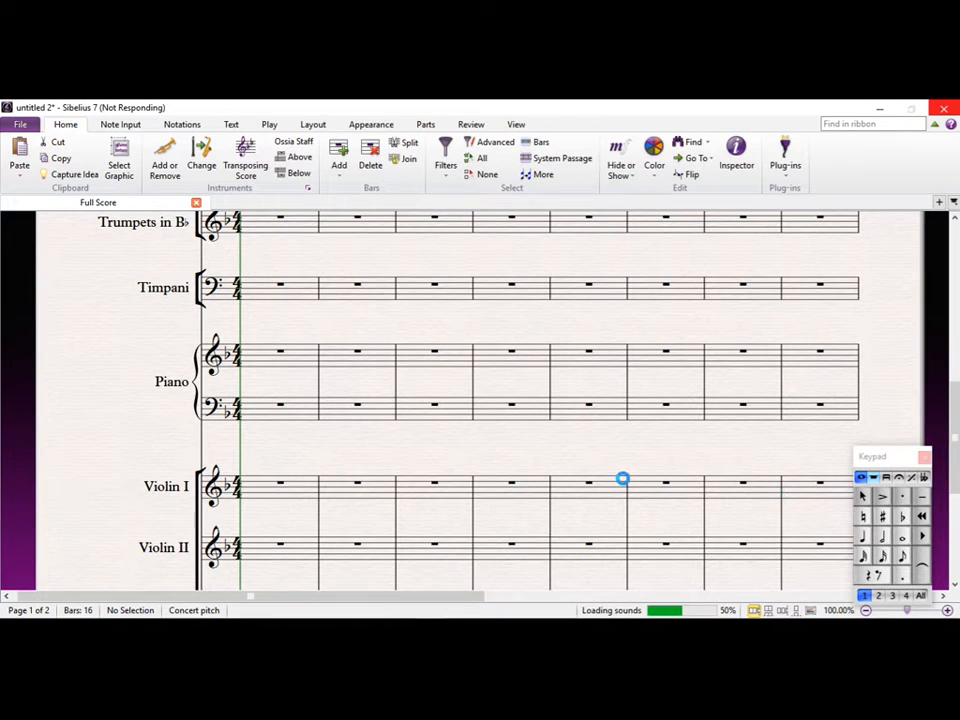
# In piano bar 1, split the rest down to eighths and enter two beamed Bb sixteenths
pyautogui.click(313, 340)
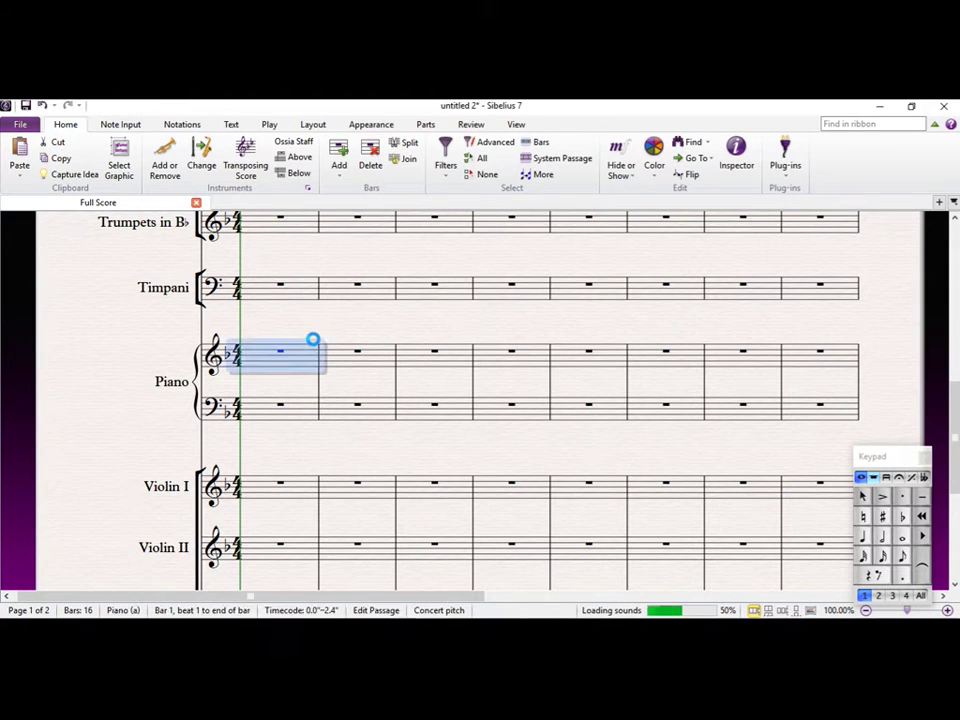
pyautogui.click(903, 538)
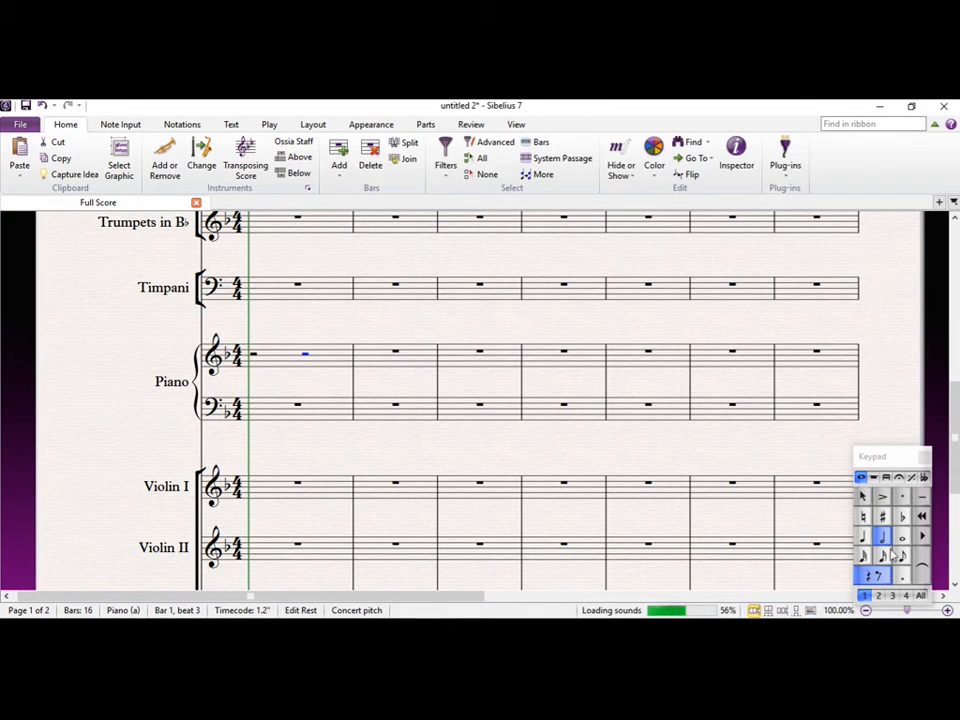
pyautogui.click(865, 540)
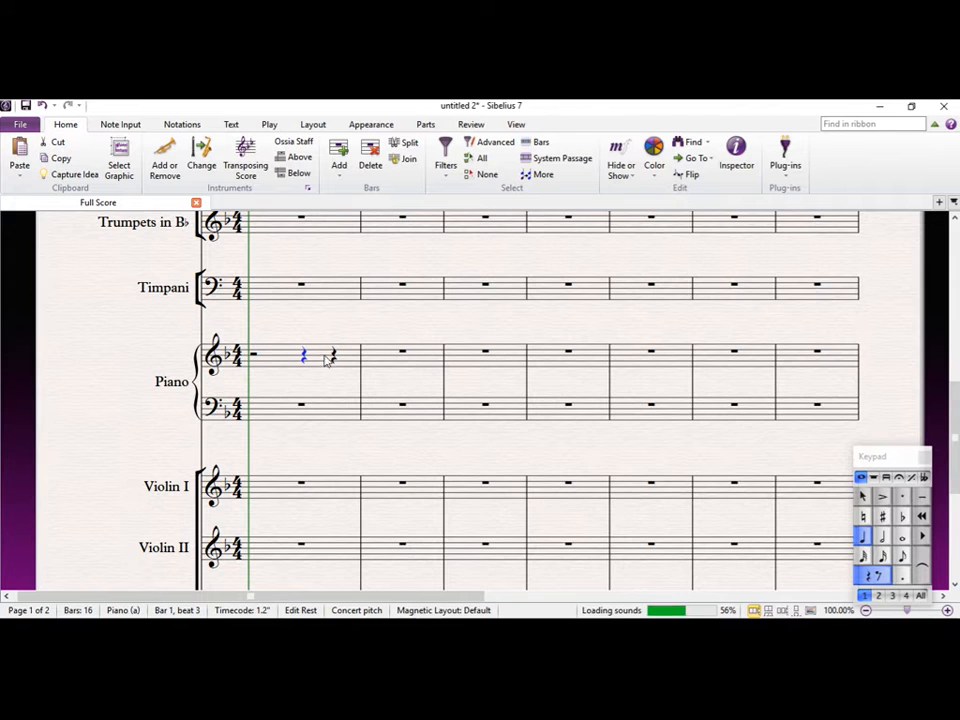
pyautogui.click(903, 558)
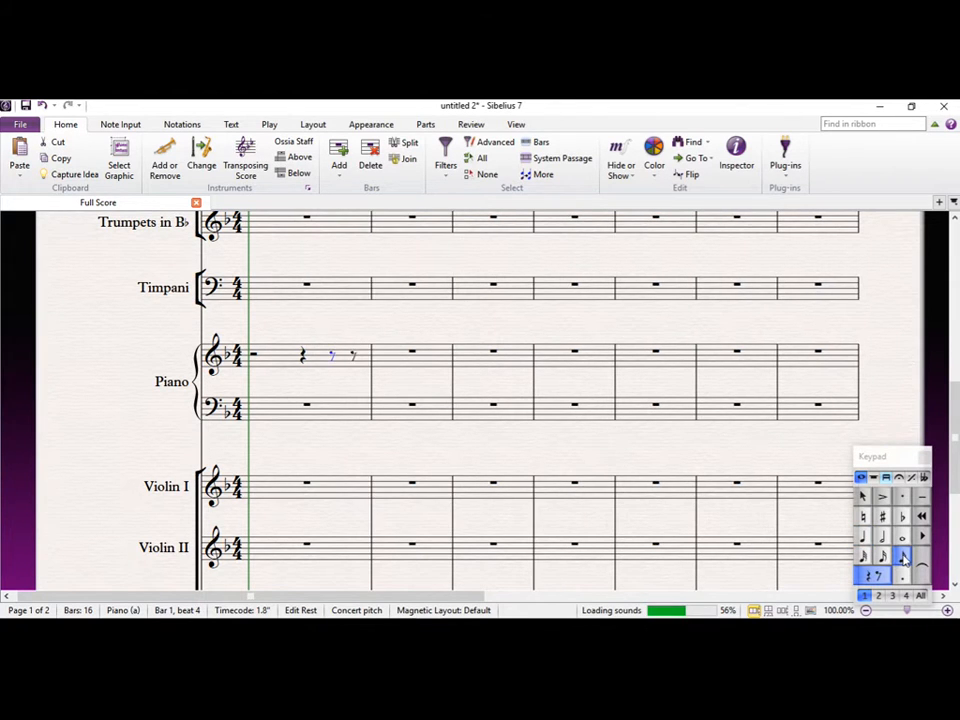
pyautogui.click(885, 558)
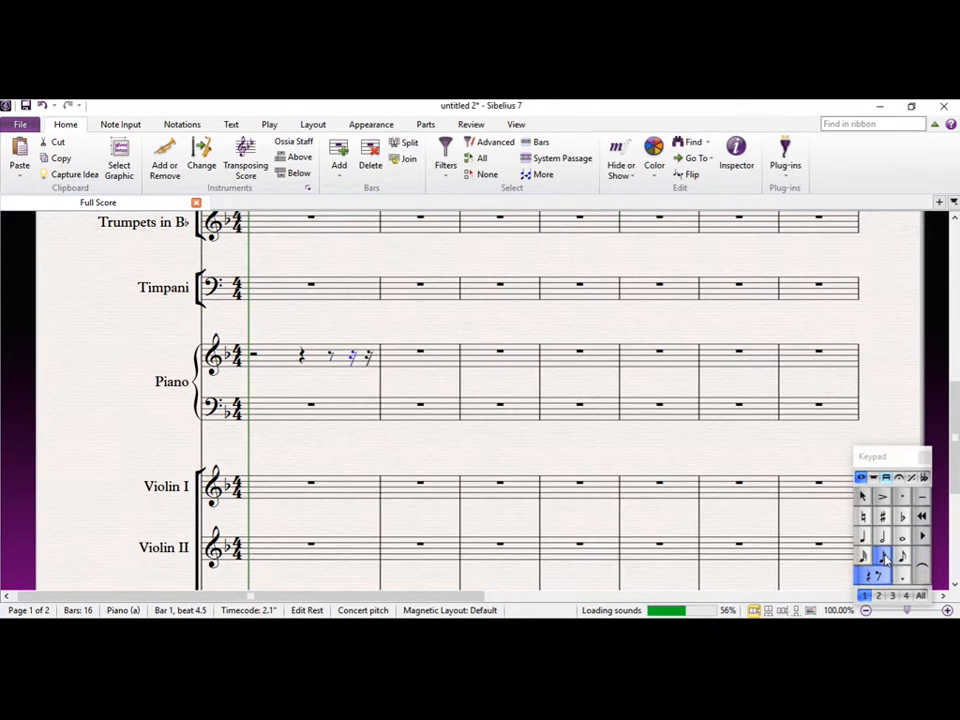
pyautogui.write('bb')
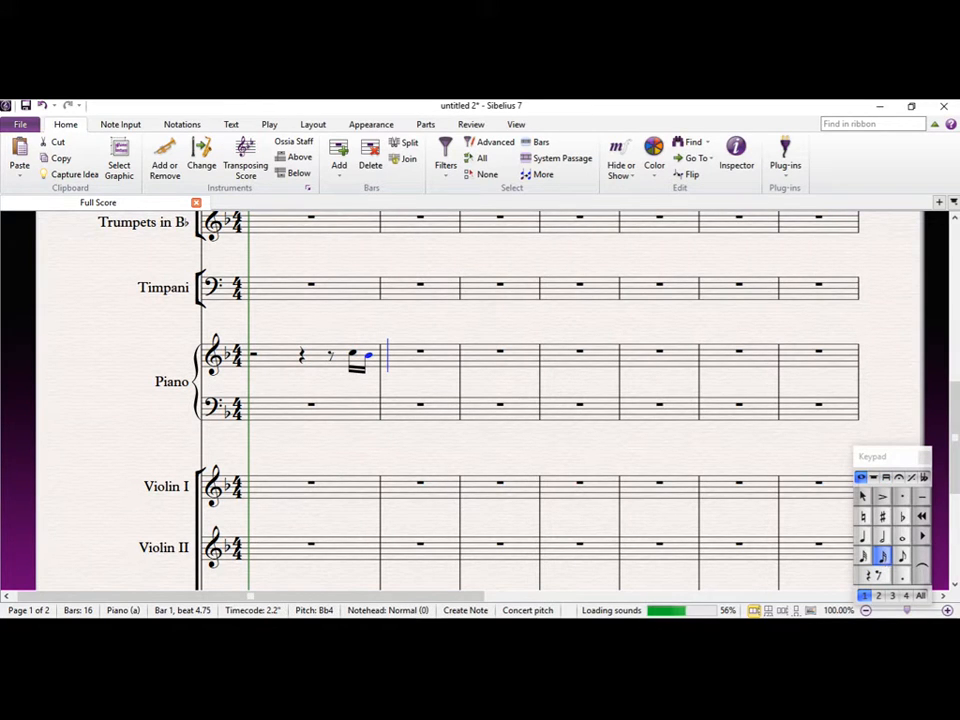
pyautogui.press('XF86AudioRaiseVolume')
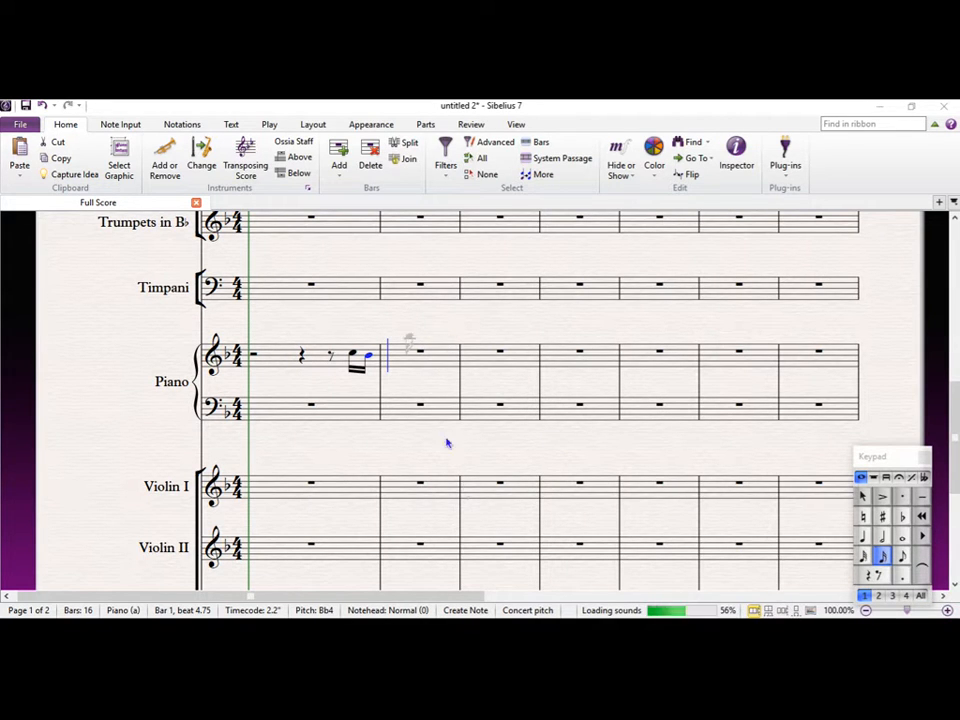
pyautogui.scroll(-3, 955, 410)
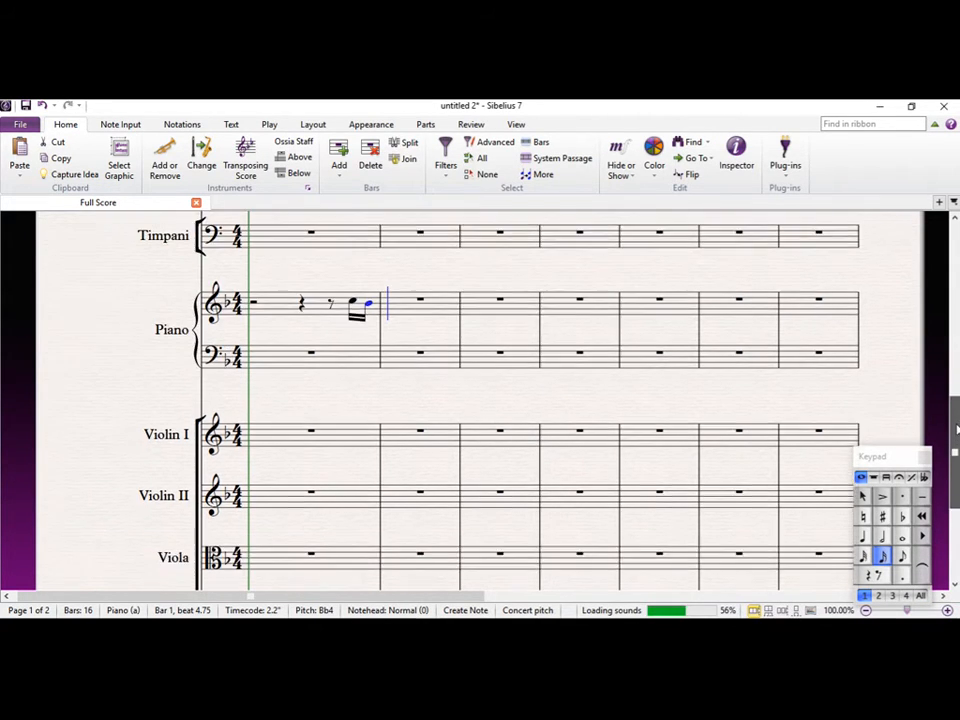
pyautogui.scroll(3, 955, 410)
pyautogui.press('Escape')
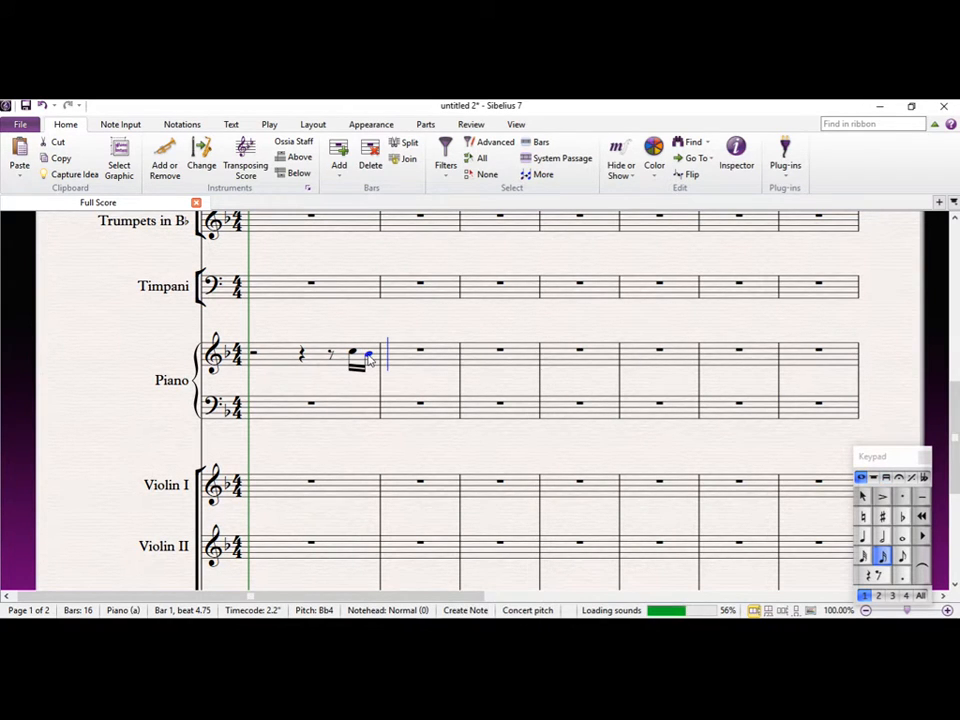
# Enter the rising eighth notes C C F A in bar 2 of the right hand
pyautogui.click(372, 360)
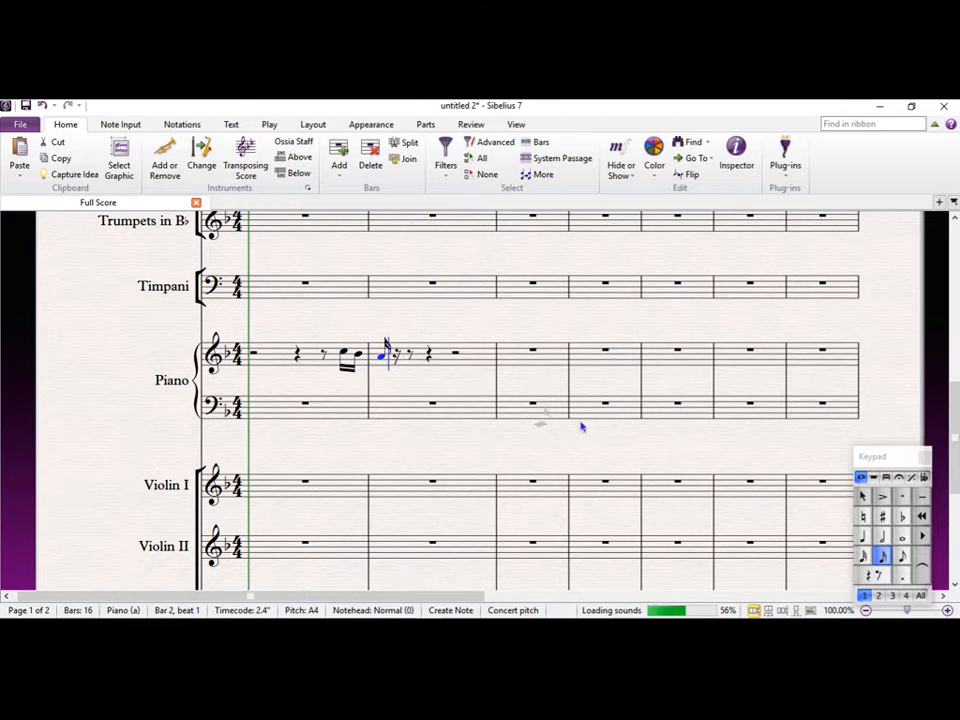
pyautogui.press('Escape')
pyautogui.click(903, 558)
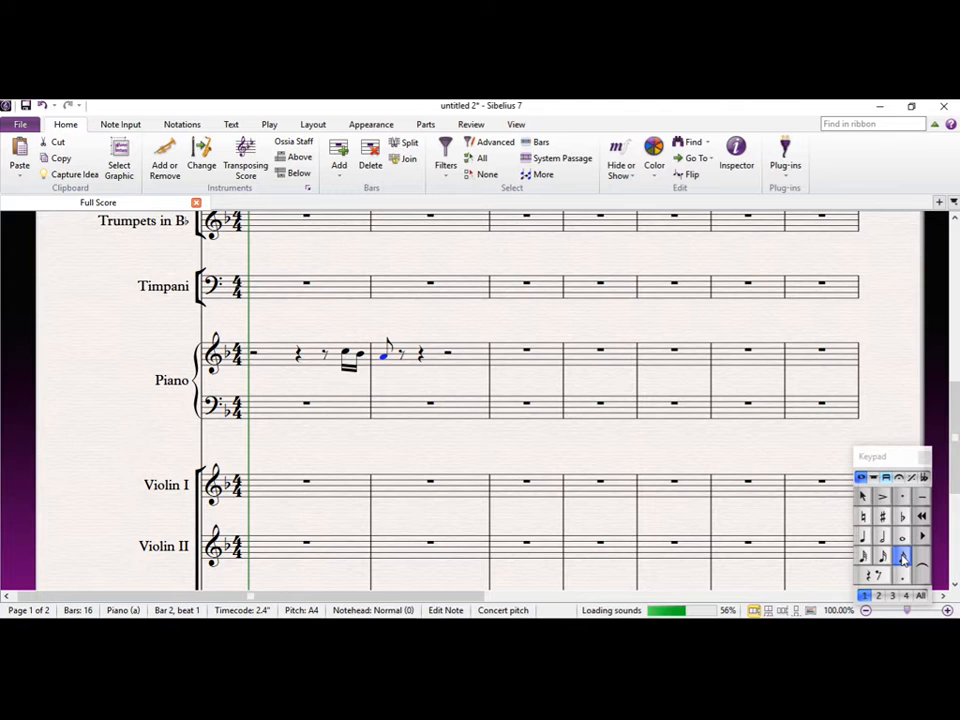
pyautogui.write('c')
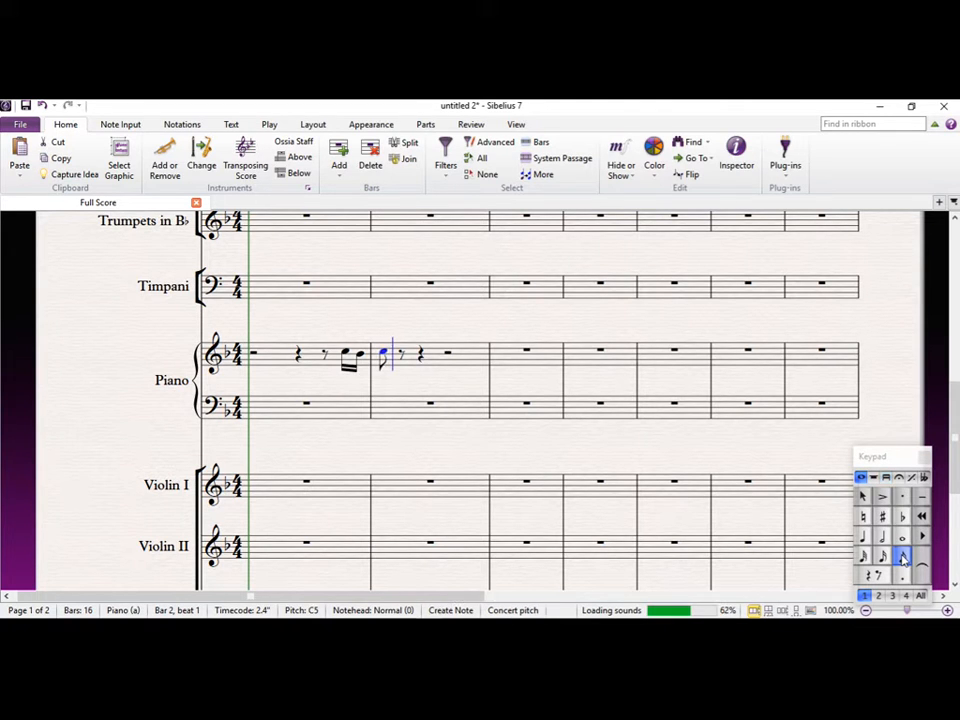
pyautogui.write('cfa')
pyautogui.press('Escape')
pyautogui.press('Left')
pyautogui.press('Left')
pyautogui.press('Left')
pyautogui.press('Right')
pyautogui.press('Right')
pyautogui.press('Right')
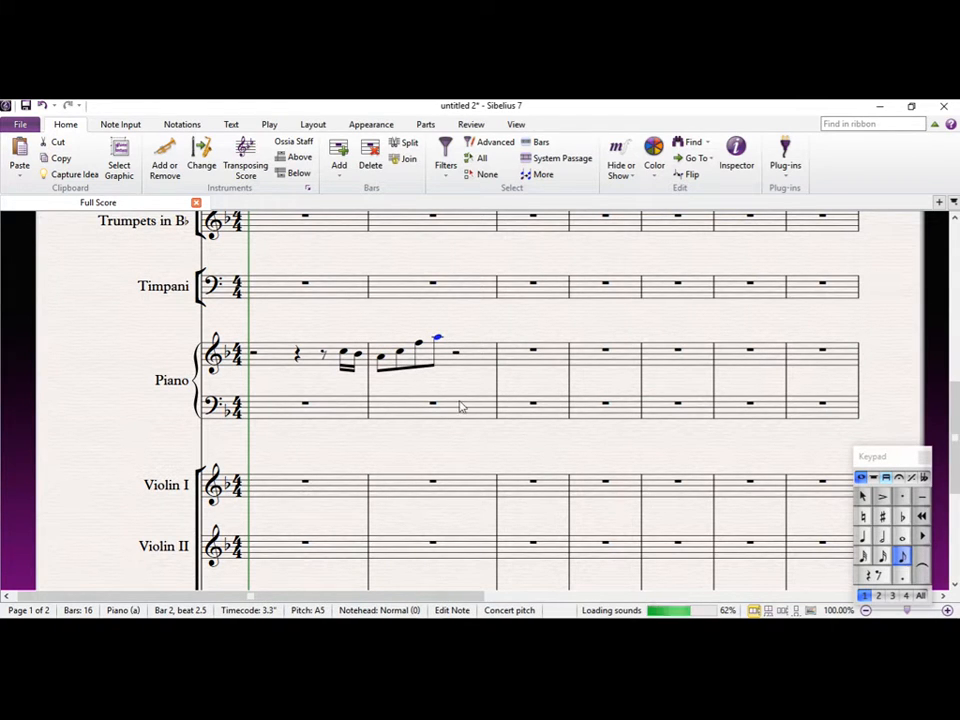
# Add an A quaver ending bar 2 and two F5 quavers opening bar 3 of the melody
pyautogui.moveTo(514, 316)
pyautogui.mouseDown()
pyautogui.moveTo(437, 360)
pyautogui.moveTo(452, 366)
pyautogui.mouseUp()
pyautogui.press('Escape')
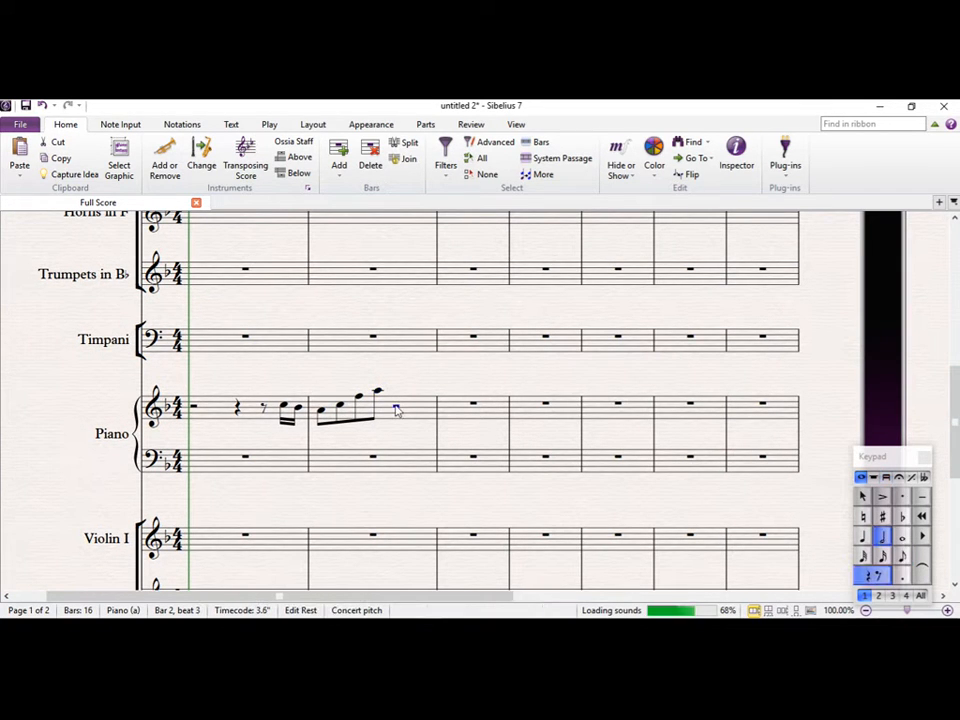
pyautogui.press('a')
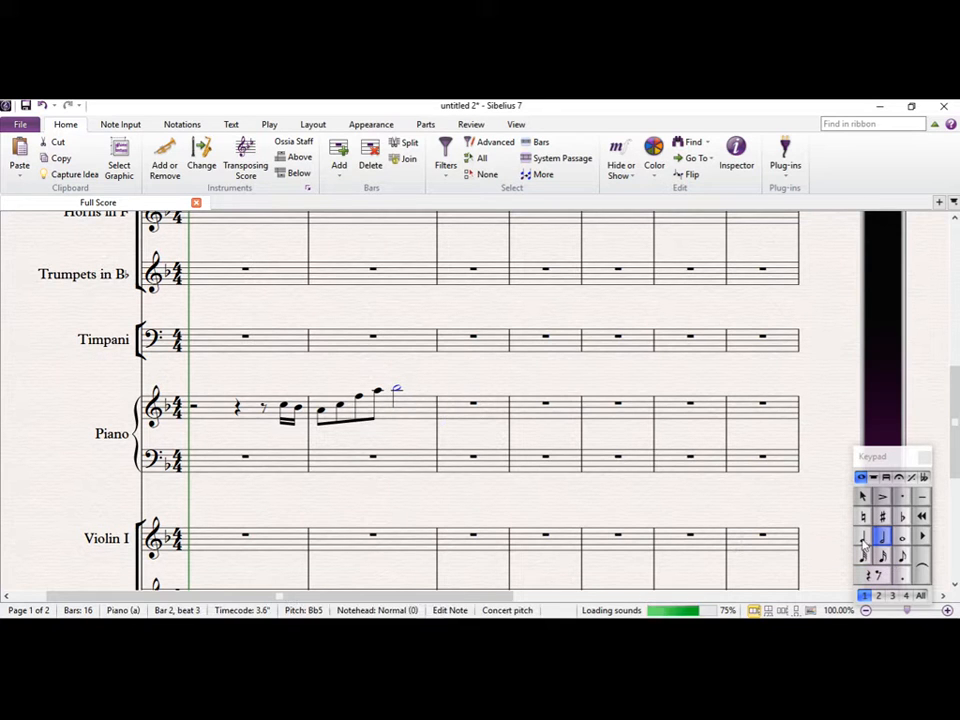
pyautogui.click(863, 537)
pyautogui.click(902, 558)
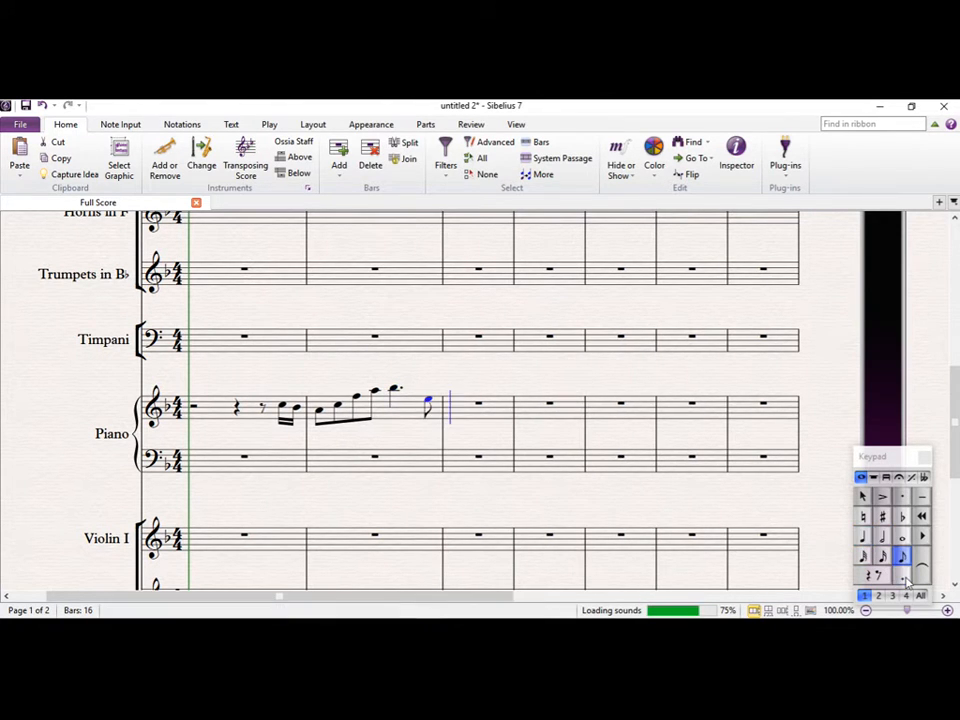
pyautogui.press('f')
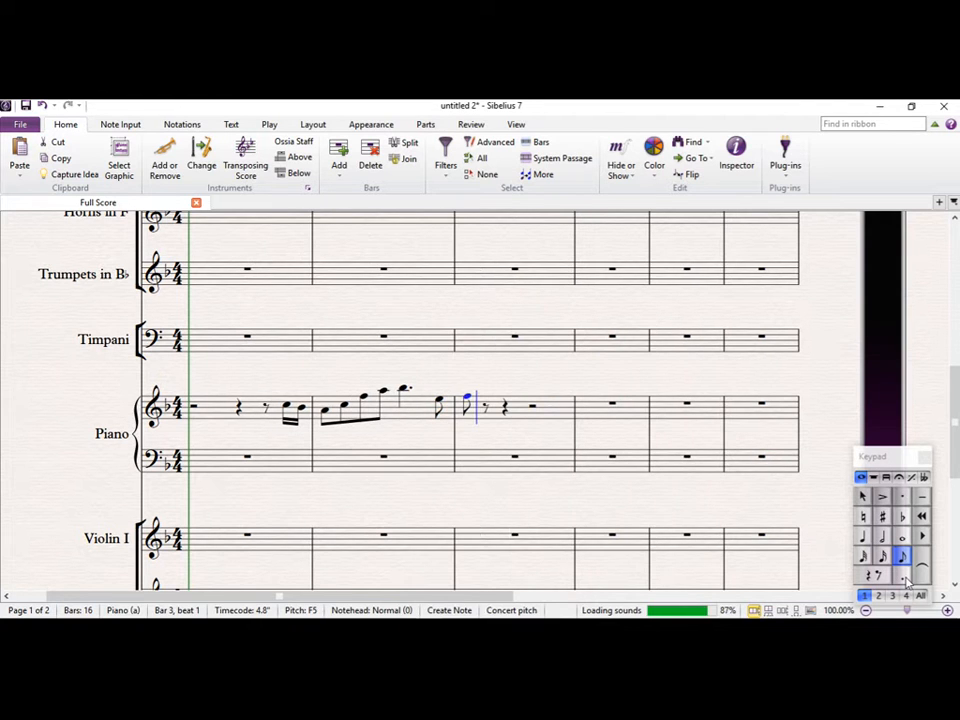
pyautogui.press('Escape')
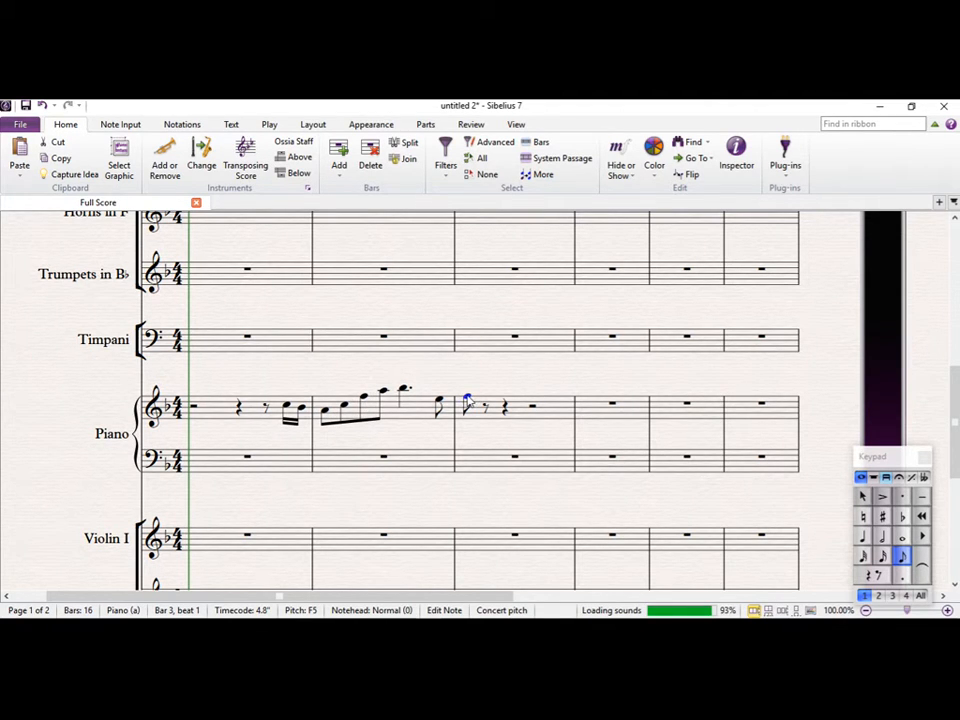
pyautogui.press('f')
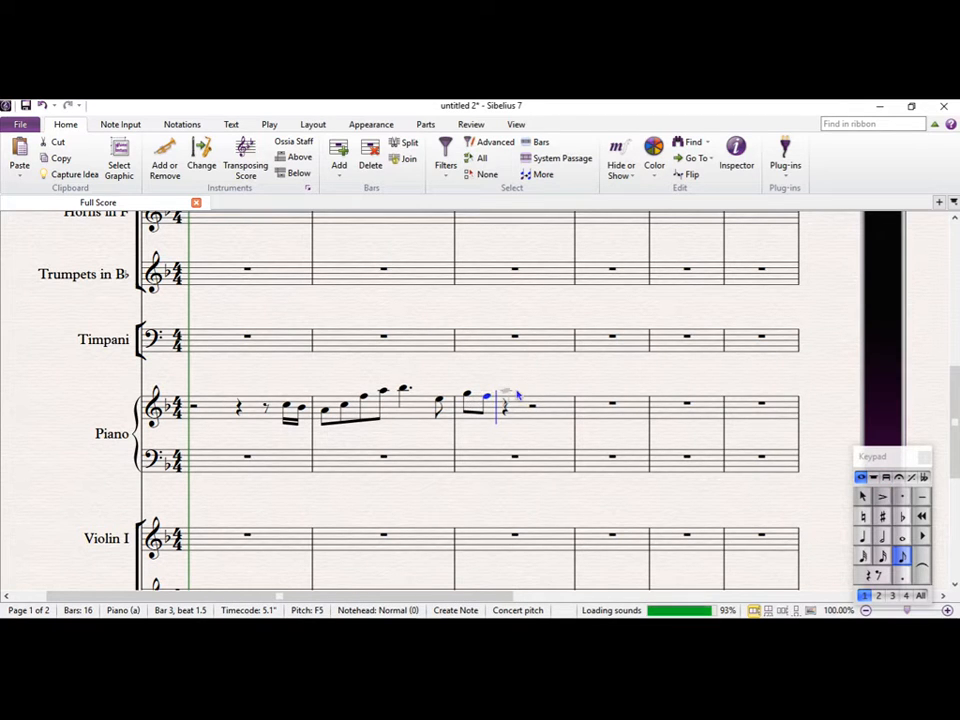
pyautogui.click(288, 407)
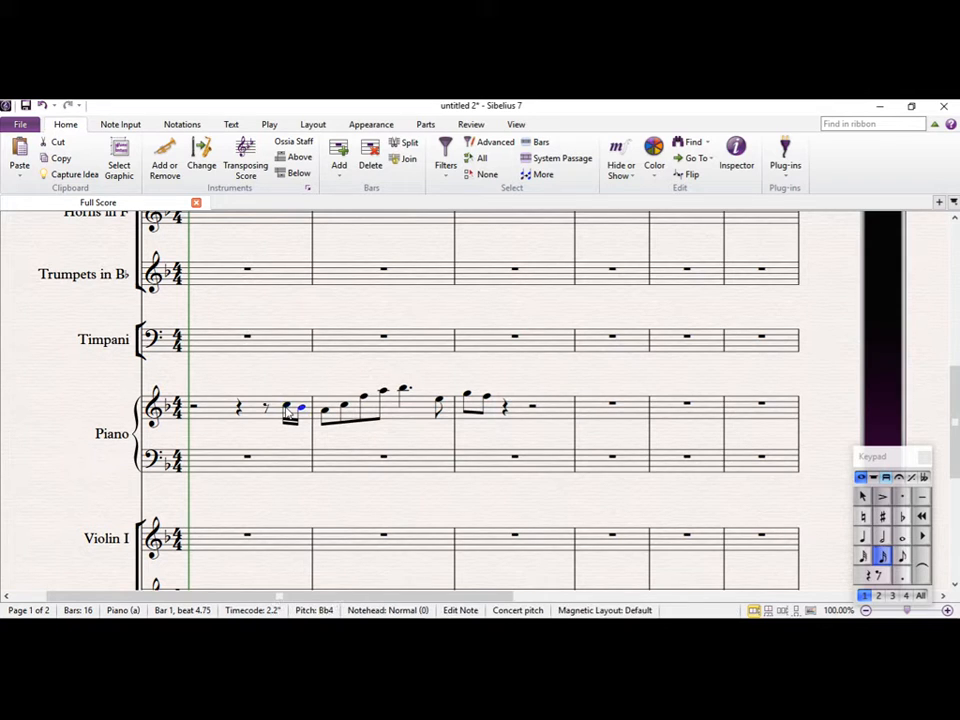
pyautogui.press('Right')
pyautogui.press('Right')
pyautogui.press('Right')
pyautogui.press('Right')
pyautogui.press('Right')
pyautogui.press('Right')
pyautogui.press('Right')
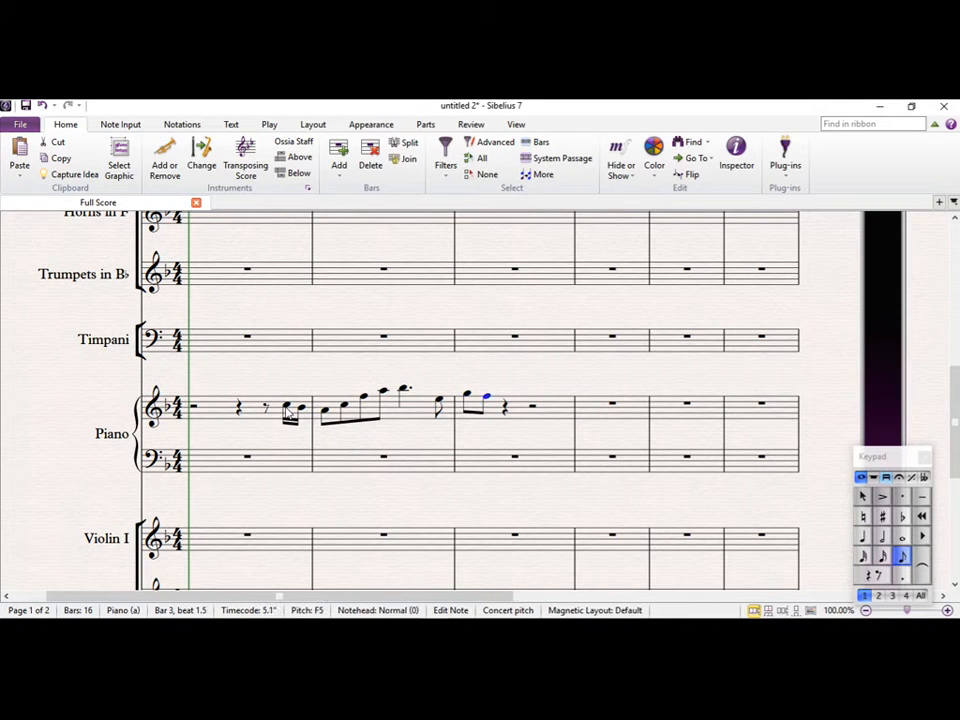
pyautogui.press('Escape')
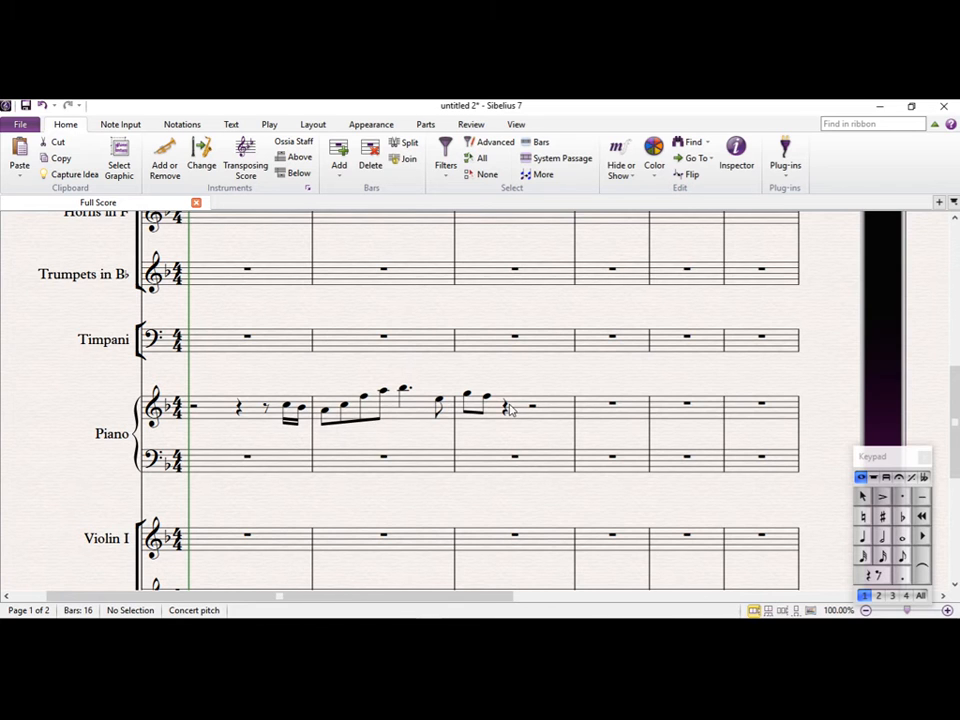
# Change the bar 3 beat-3 rest to an F5 quaver and tie it from the preceding crotchet
pyautogui.click(508, 400)
pyautogui.press('Left')
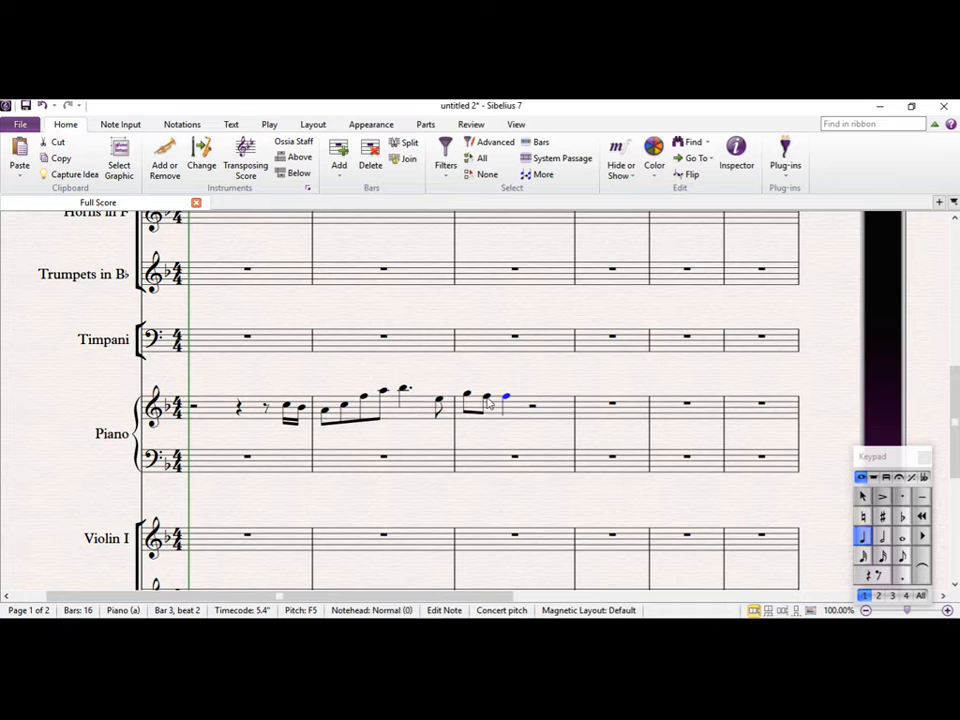
pyautogui.press('Escape')
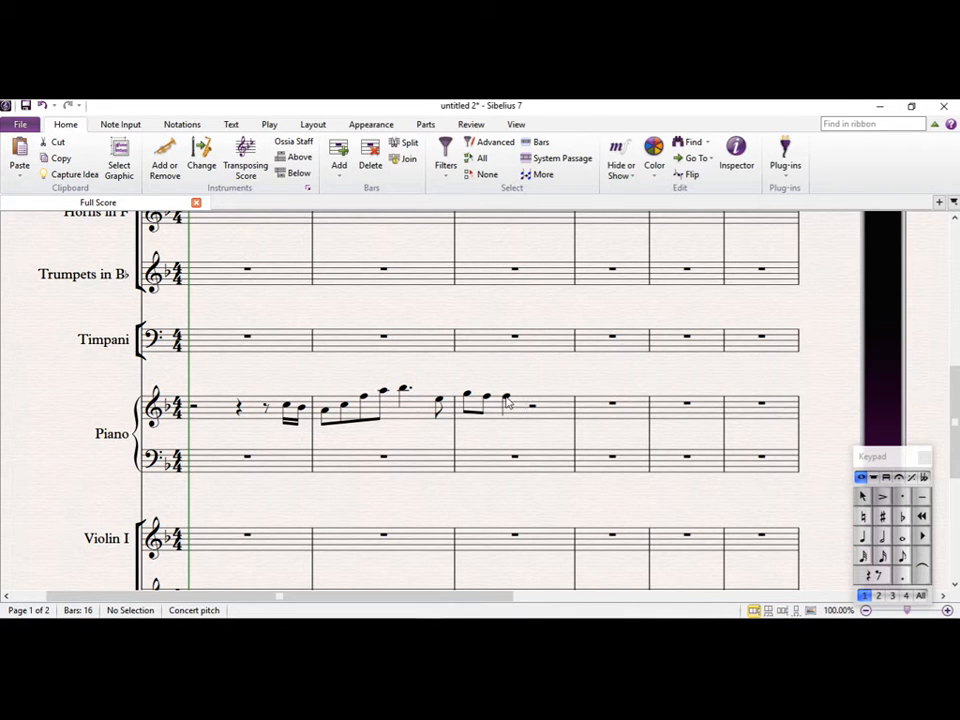
pyautogui.click(508, 400)
pyautogui.press('3')
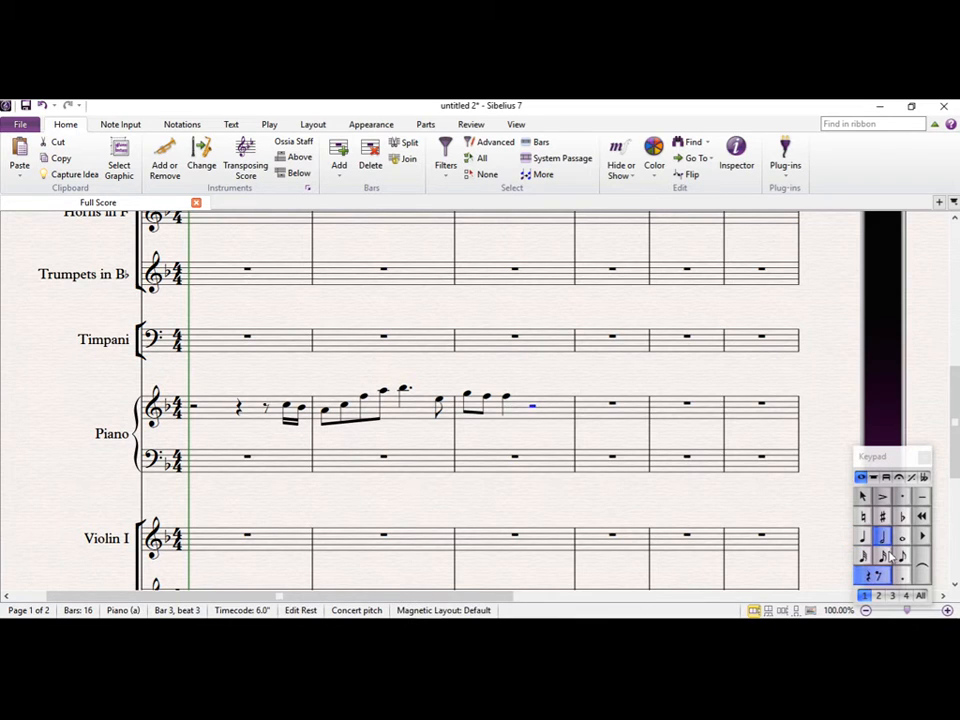
pyautogui.press('0')
pyautogui.press('f')
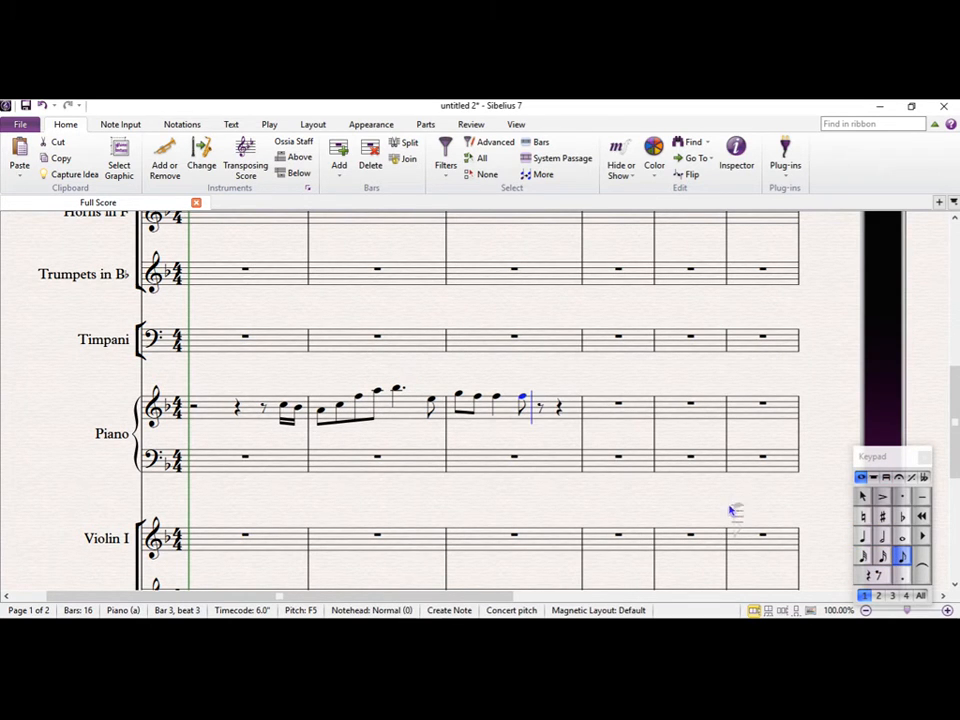
pyautogui.press('s')
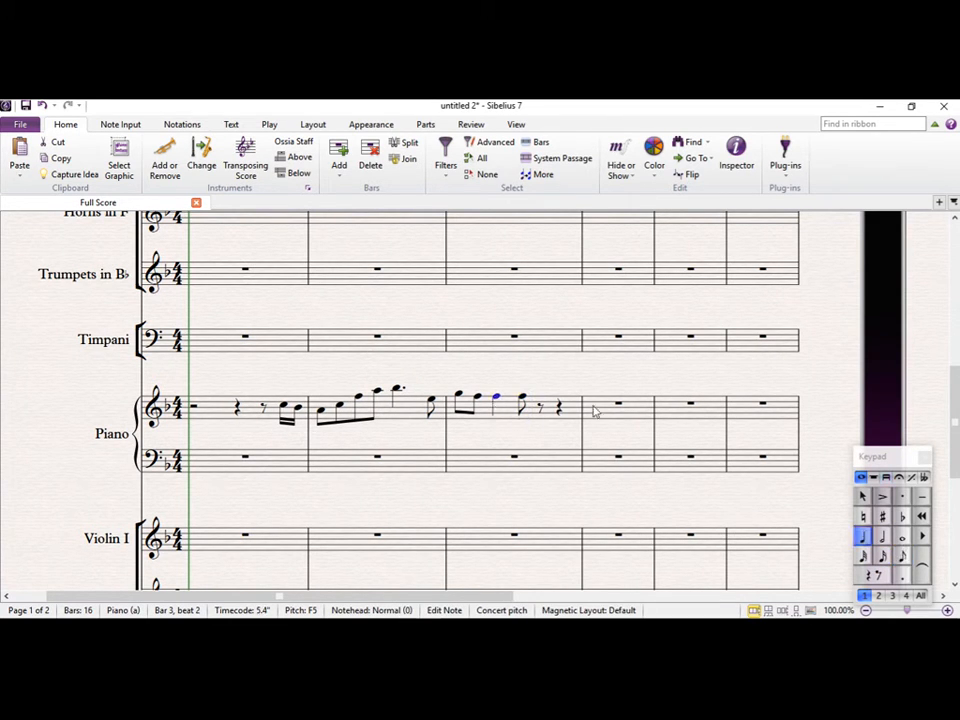
pyautogui.press('Escape')
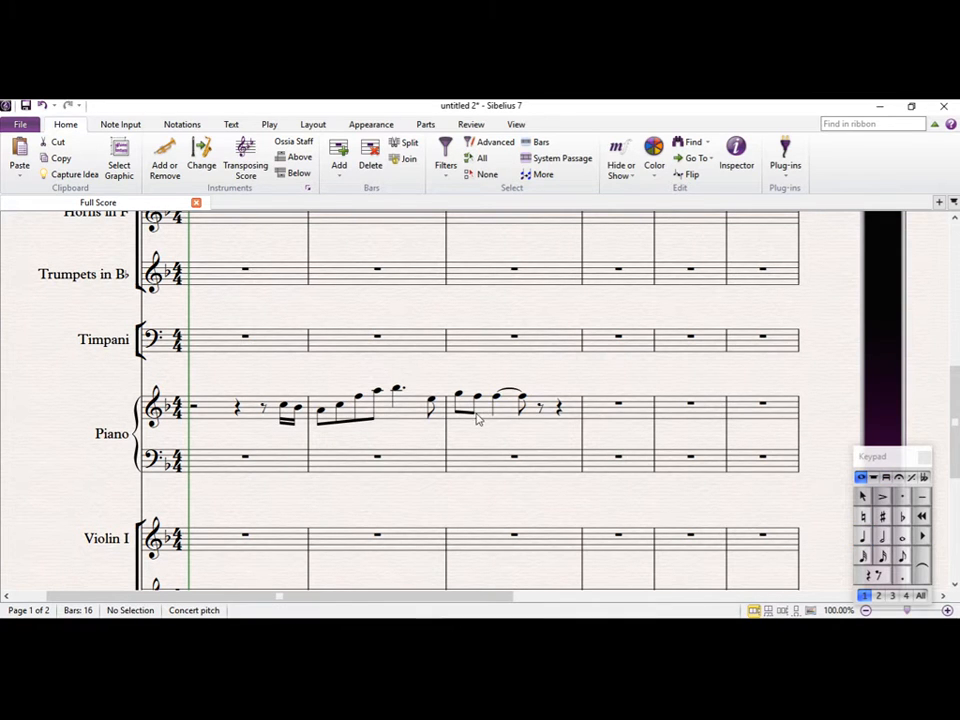
pyautogui.moveTo(388, 438); pyautogui.dragTo(295, 438)
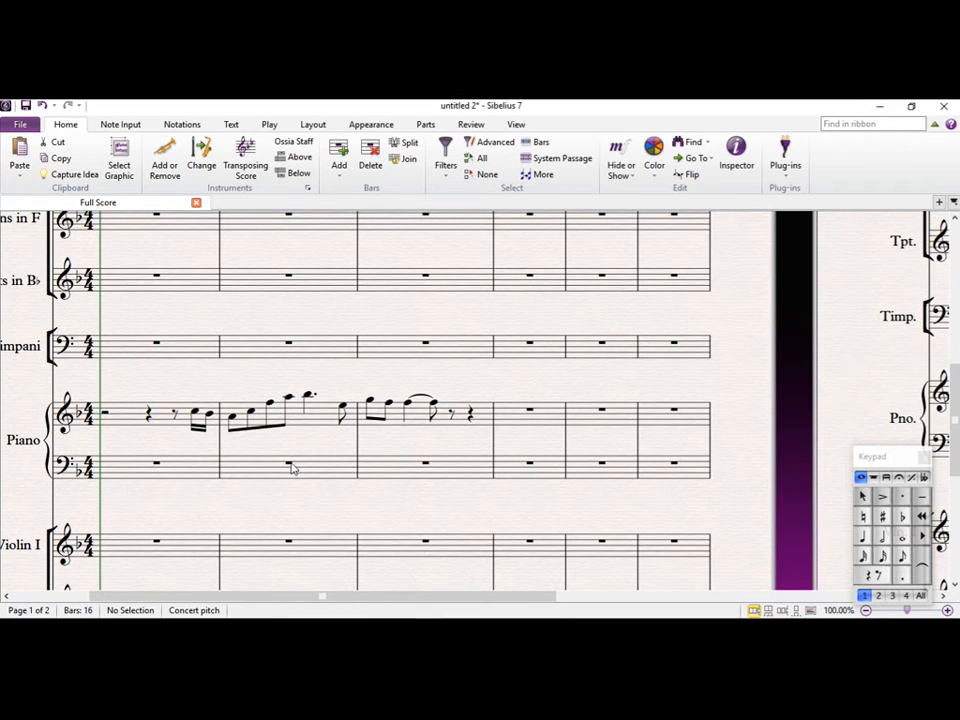
# Enter crotchets F3, A3, G3, Bb3 in bass bar 2 and an A3 starting bar 3
pyautogui.click(290, 464)
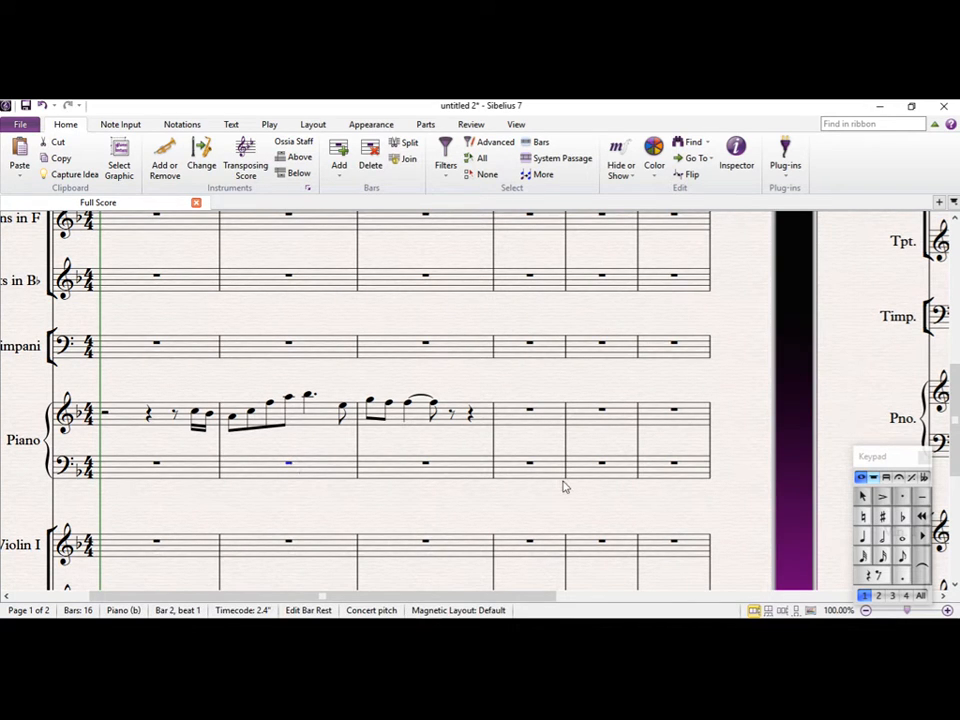
pyautogui.press('KP_4')
pyautogui.press('f')
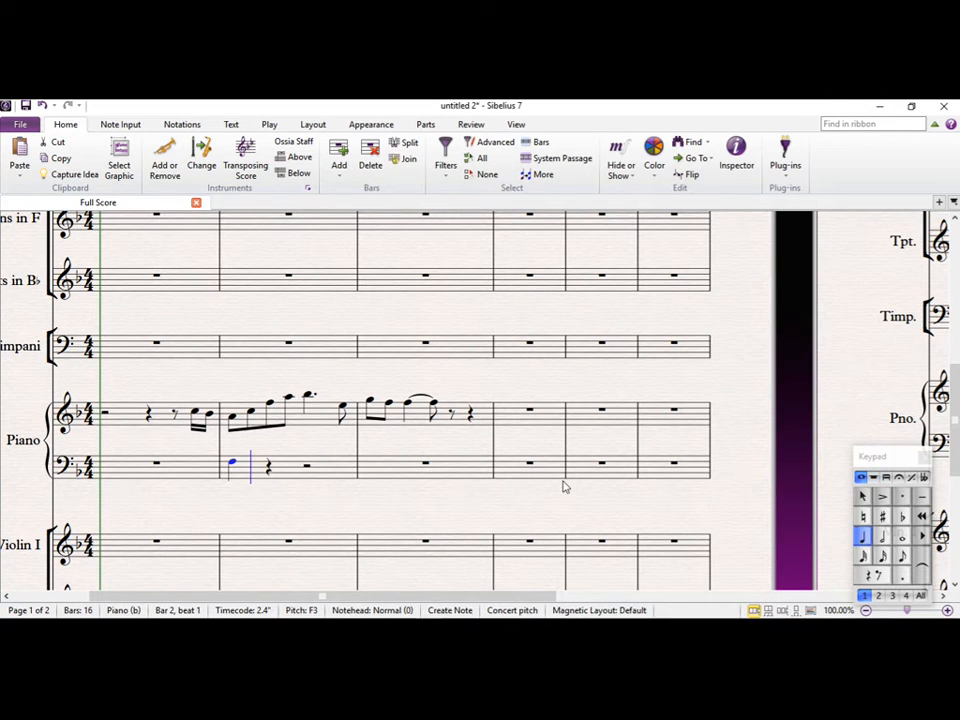
pyautogui.press('a')
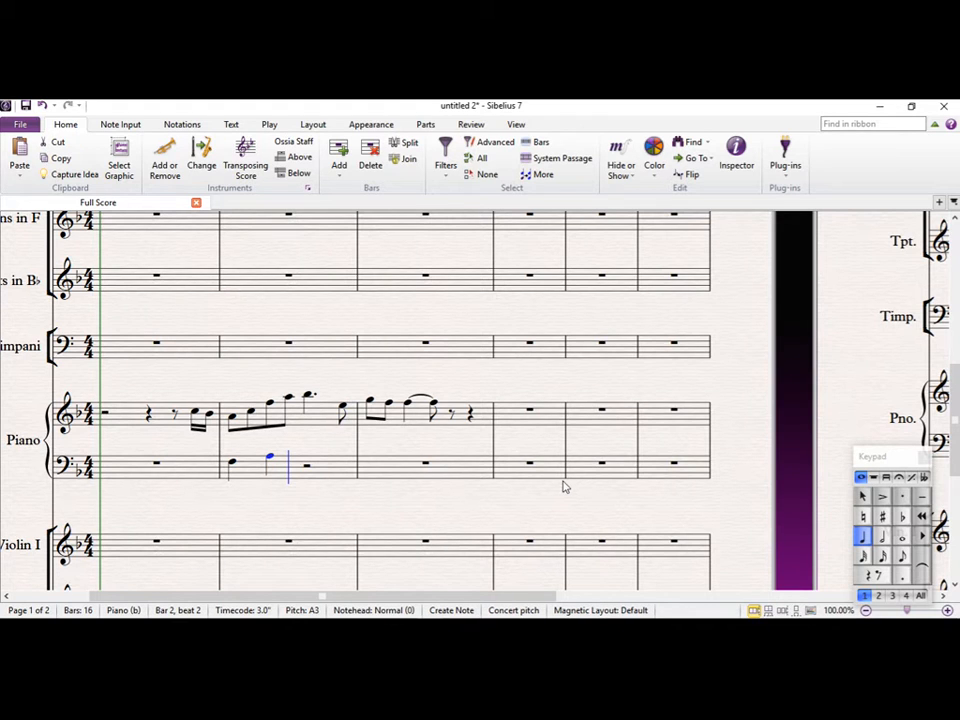
pyautogui.press('g')
pyautogui.press('b')
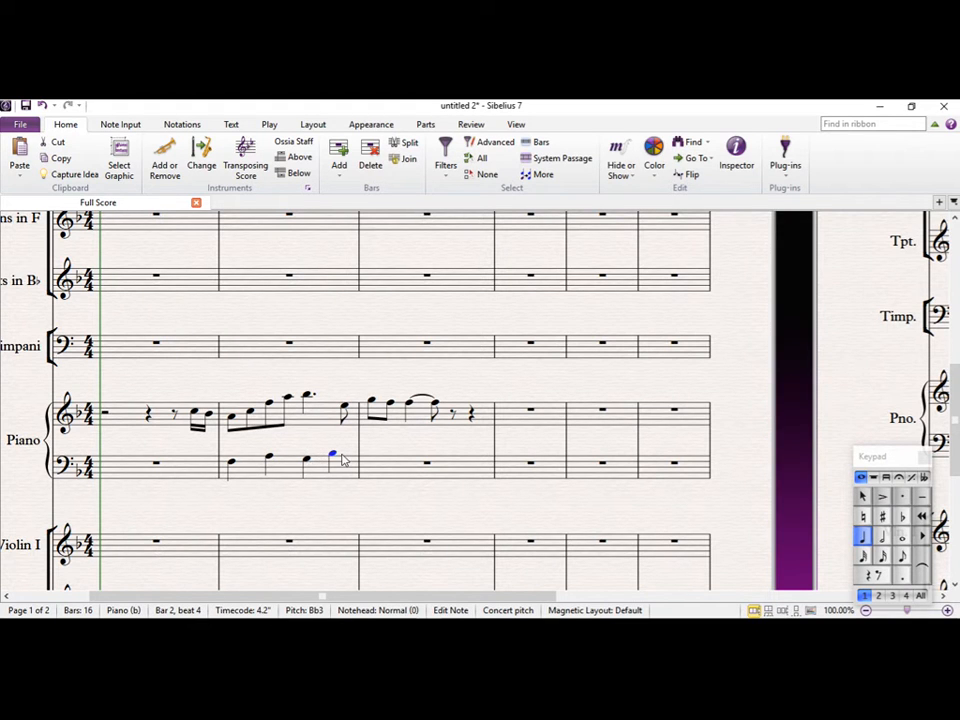
pyautogui.press('n')
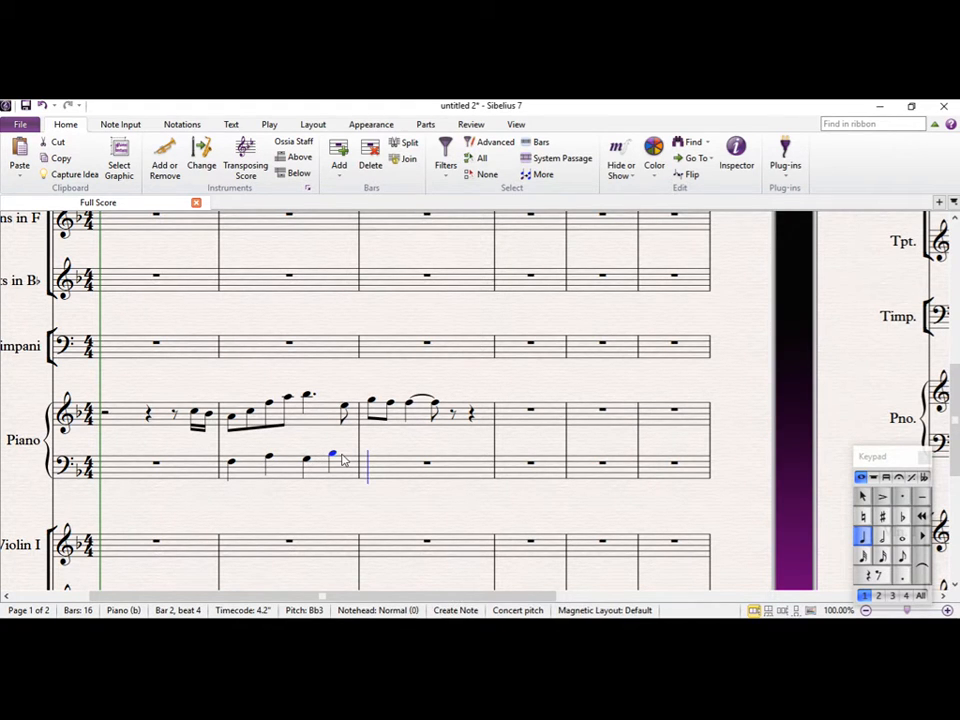
pyautogui.press('a')
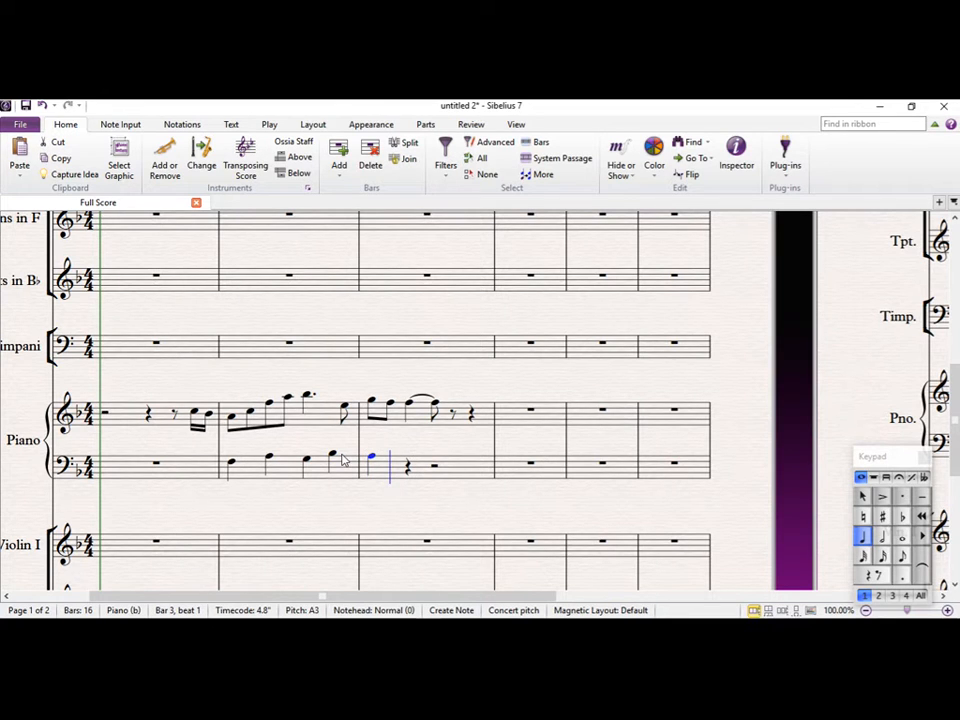
pyautogui.press('Escape')
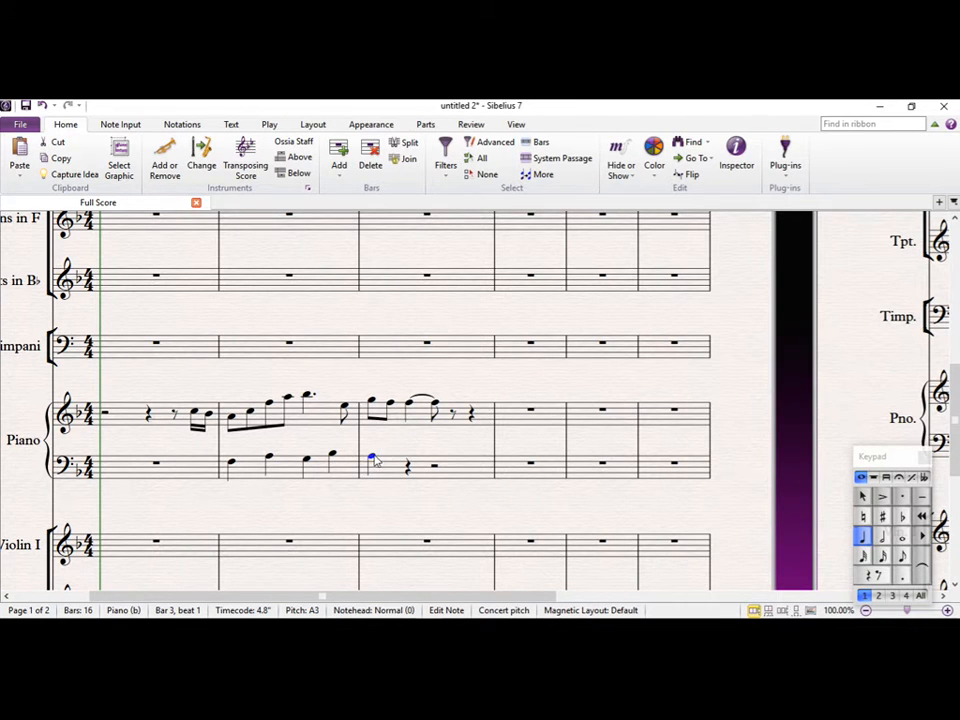
# Shorten the bar 3 A3 to a quaver and continue the bass quaver run into an F3 opening bar 4
pyautogui.click(901, 557)
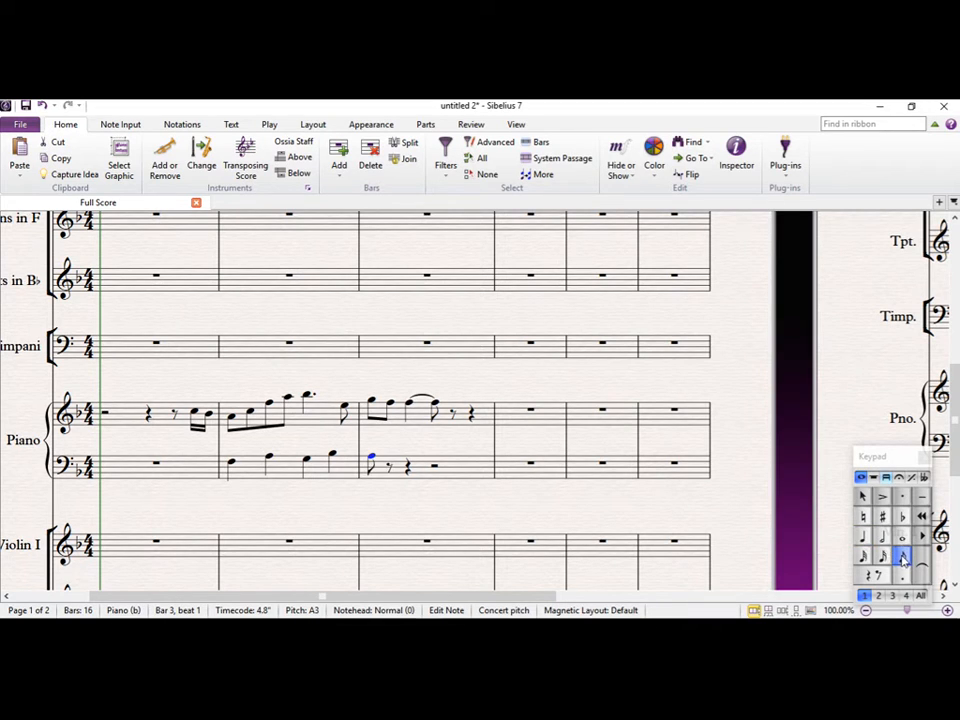
pyautogui.write('aa')
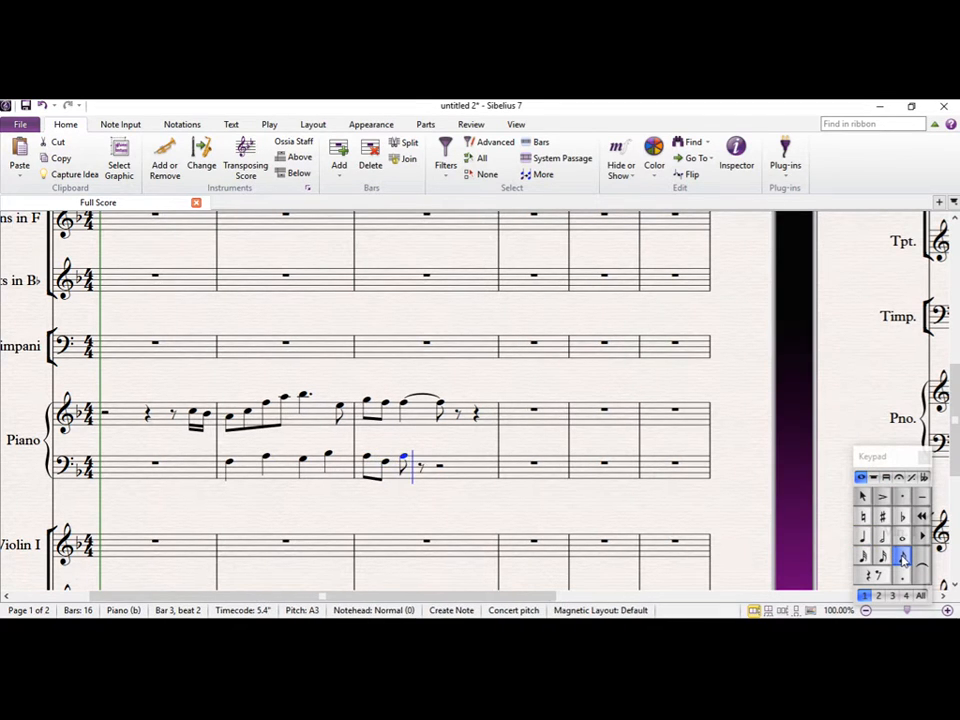
pyautogui.write('c')
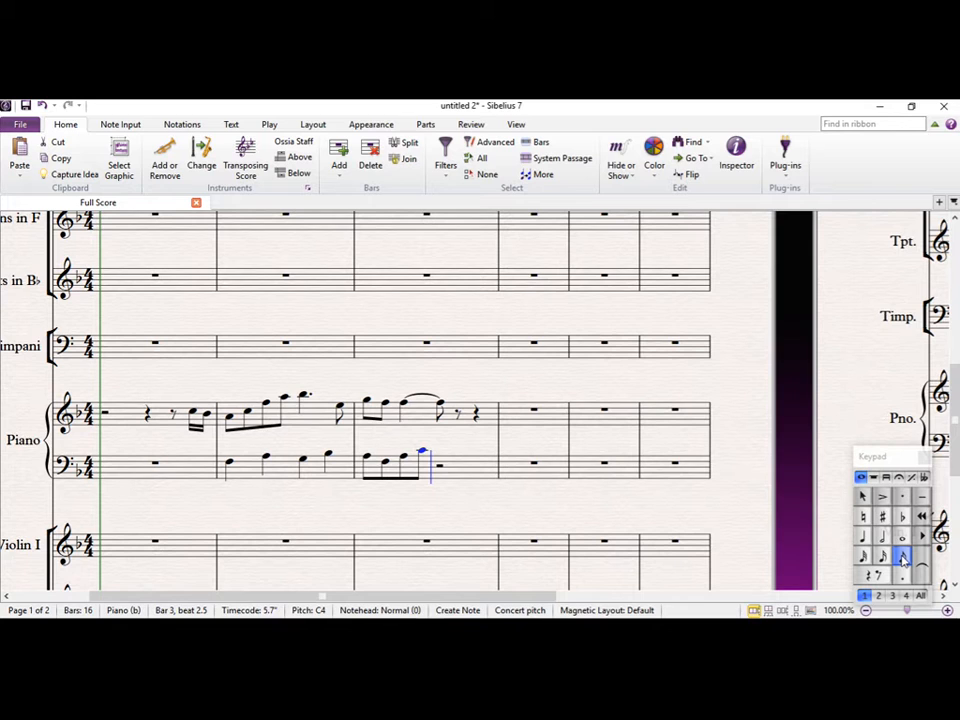
pyautogui.write('fa')
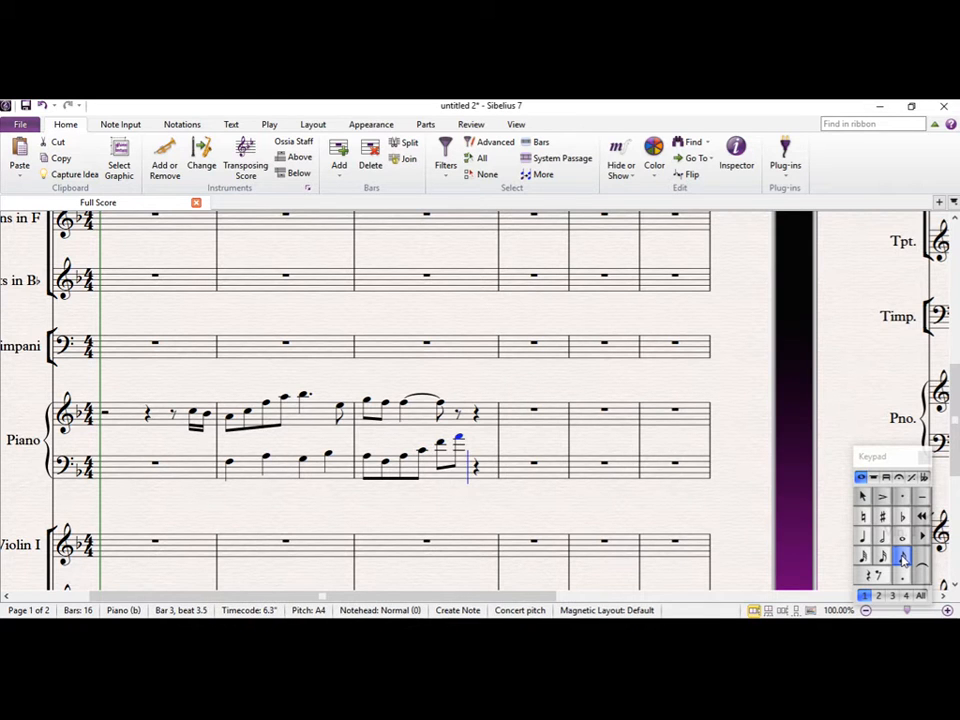
pyautogui.write('gcf')
pyautogui.press('Escape')
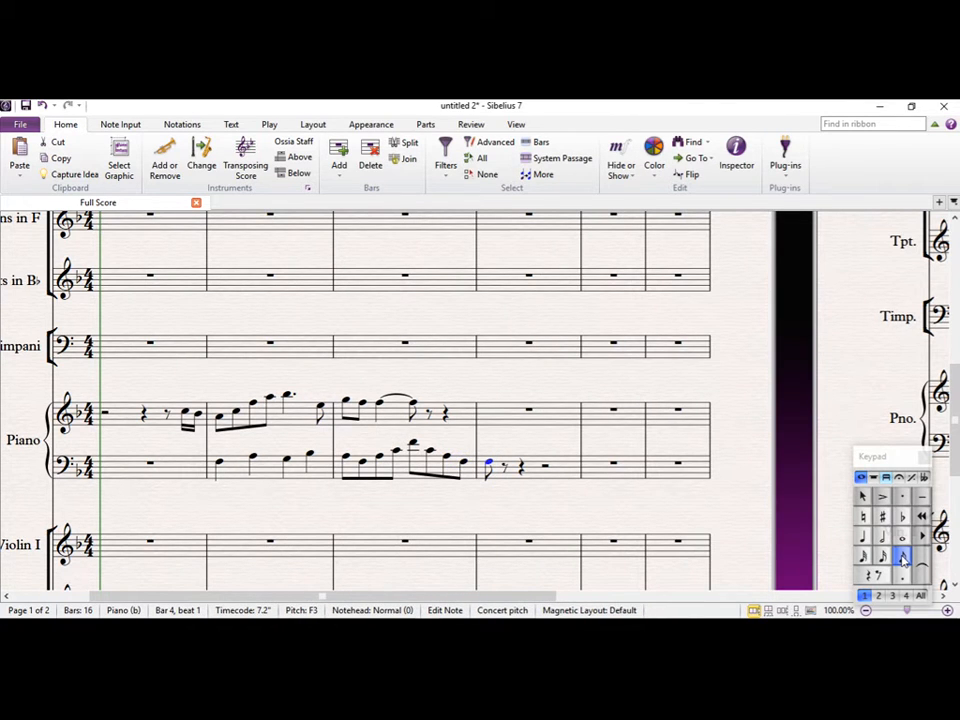
pyautogui.press('Escape')
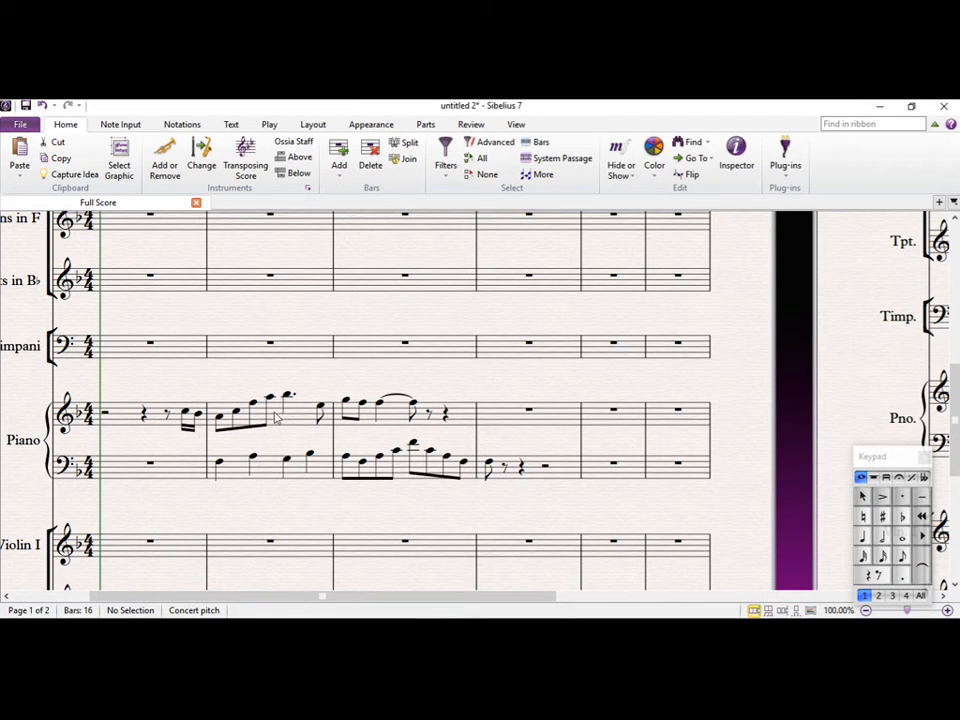
# Open right-hand bar 4 with a dotted D5 quaver followed by an F5
pyautogui.click(503, 425)
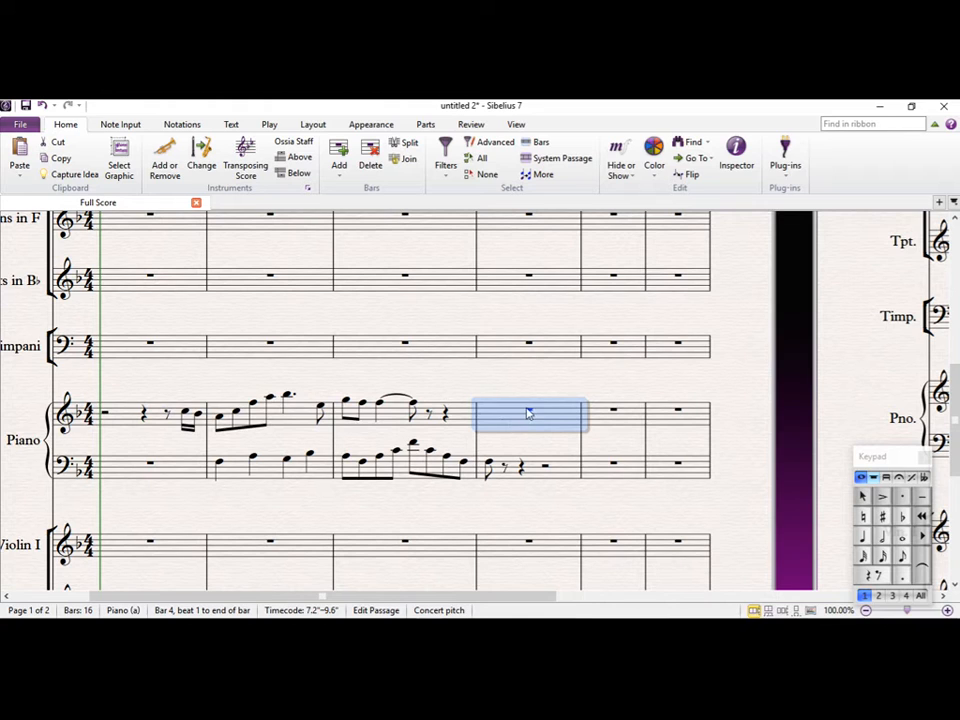
pyautogui.click(527, 409)
pyautogui.click(901, 558)
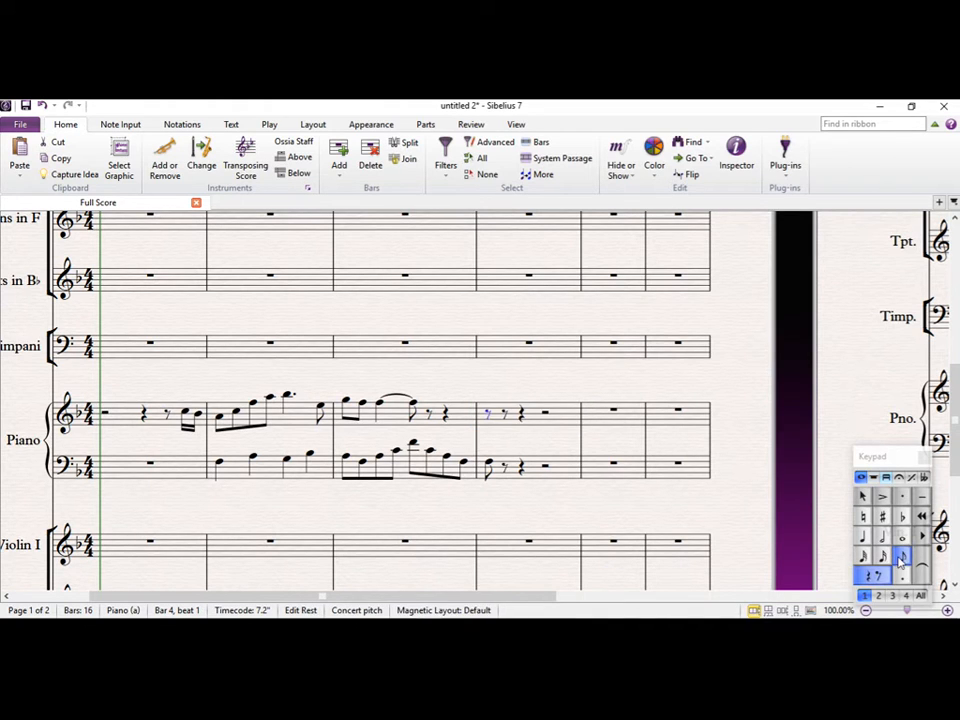
pyautogui.press('d')
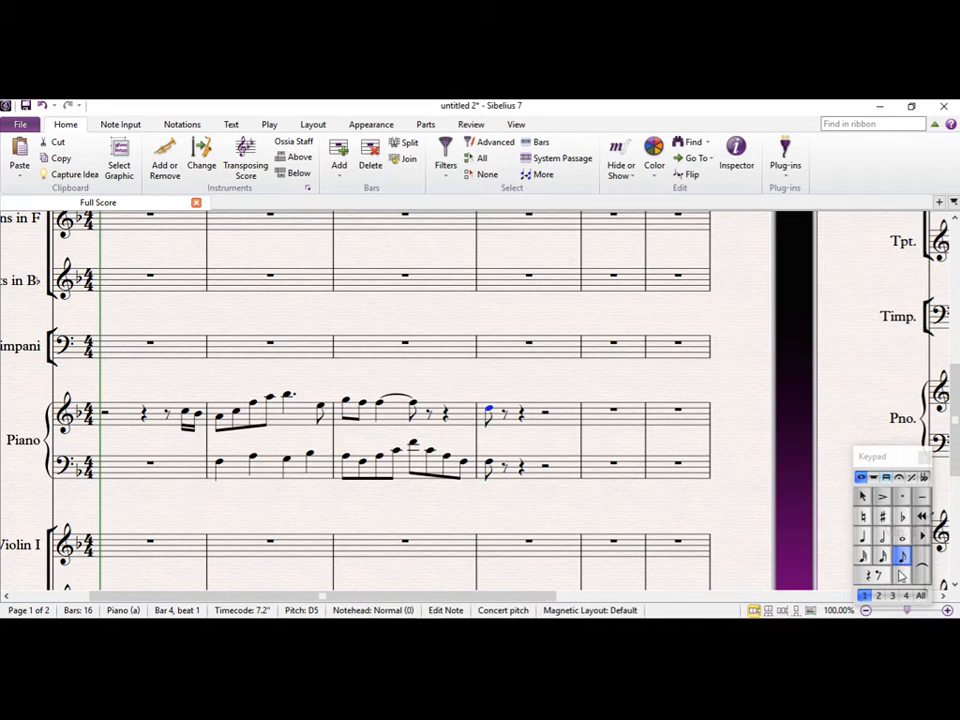
pyautogui.click(901, 575)
pyautogui.press('n')
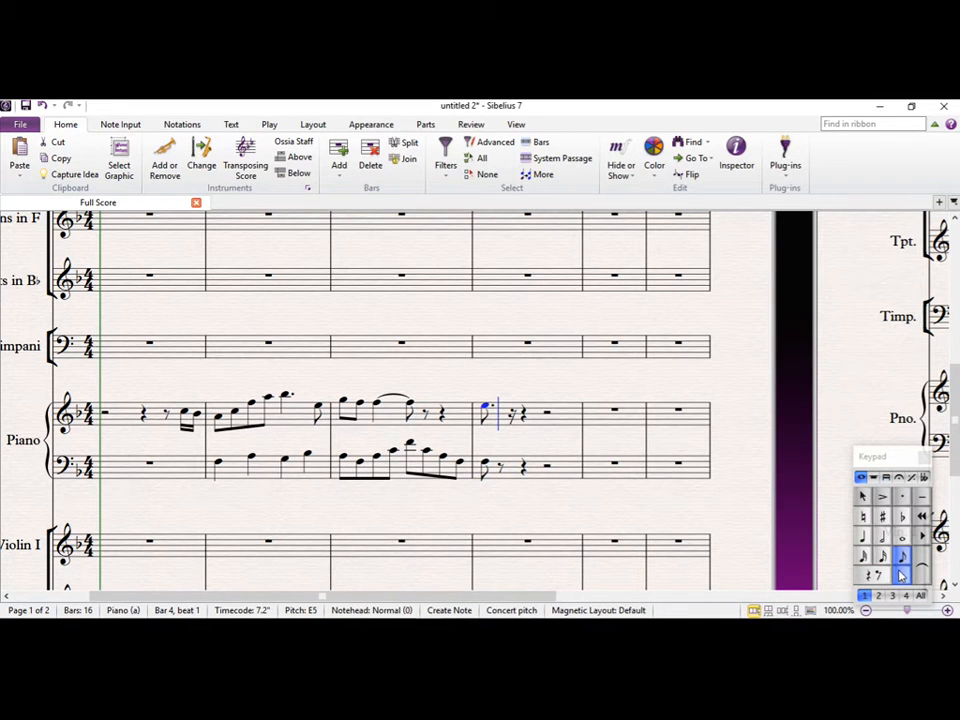
pyautogui.press('f')
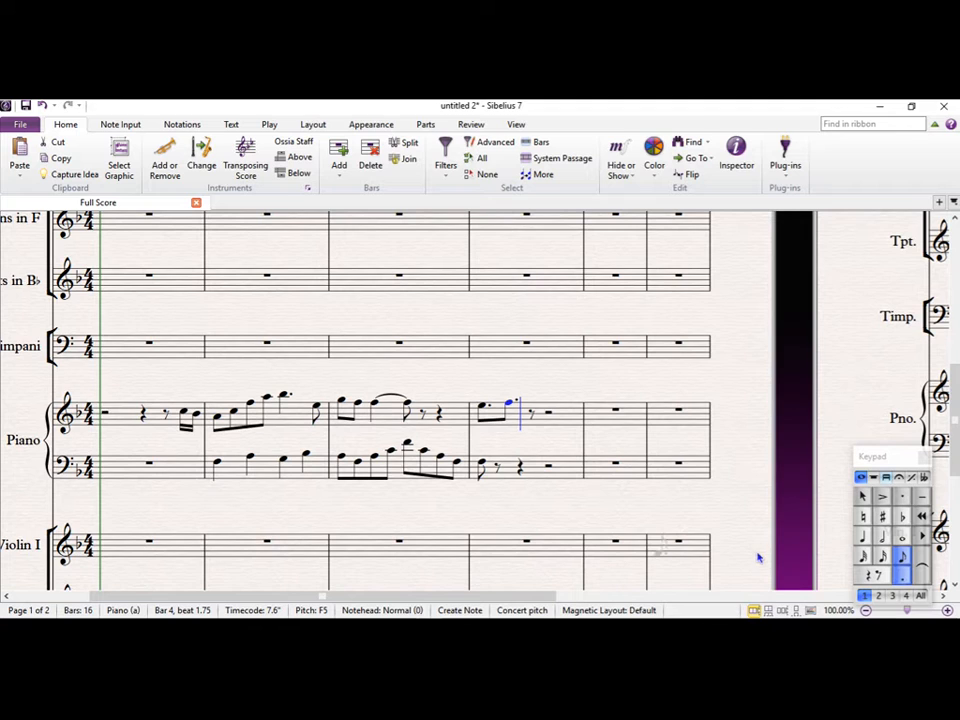
pyautogui.press('Escape')
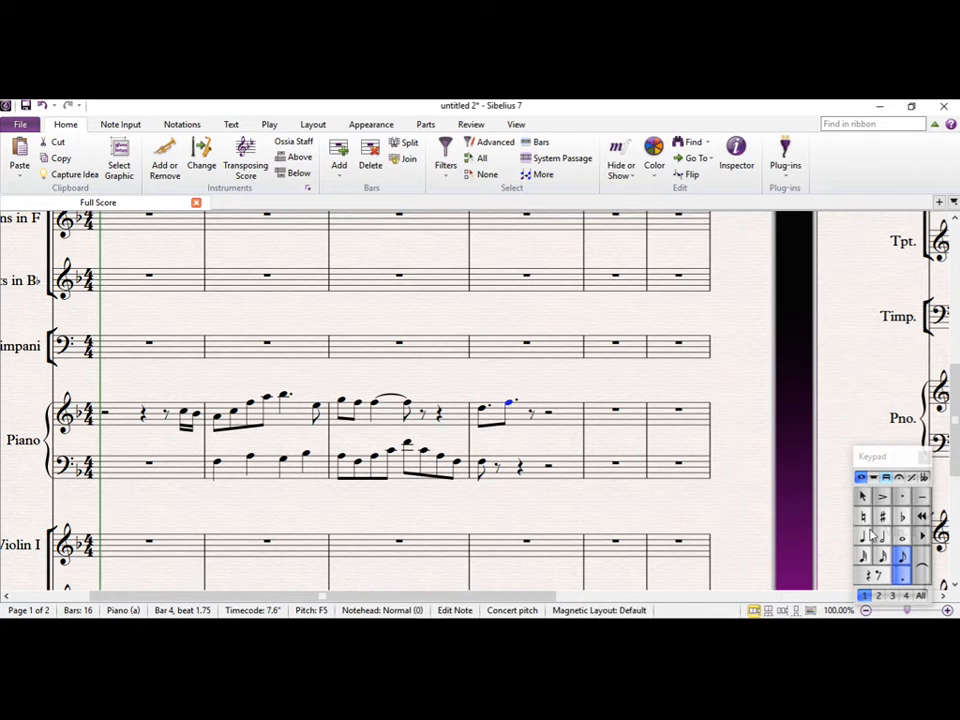
# Make the note after the dotted D5 a semiquaver F5, then add repeated F5 quavers to beat 3
pyautogui.click(882, 557)
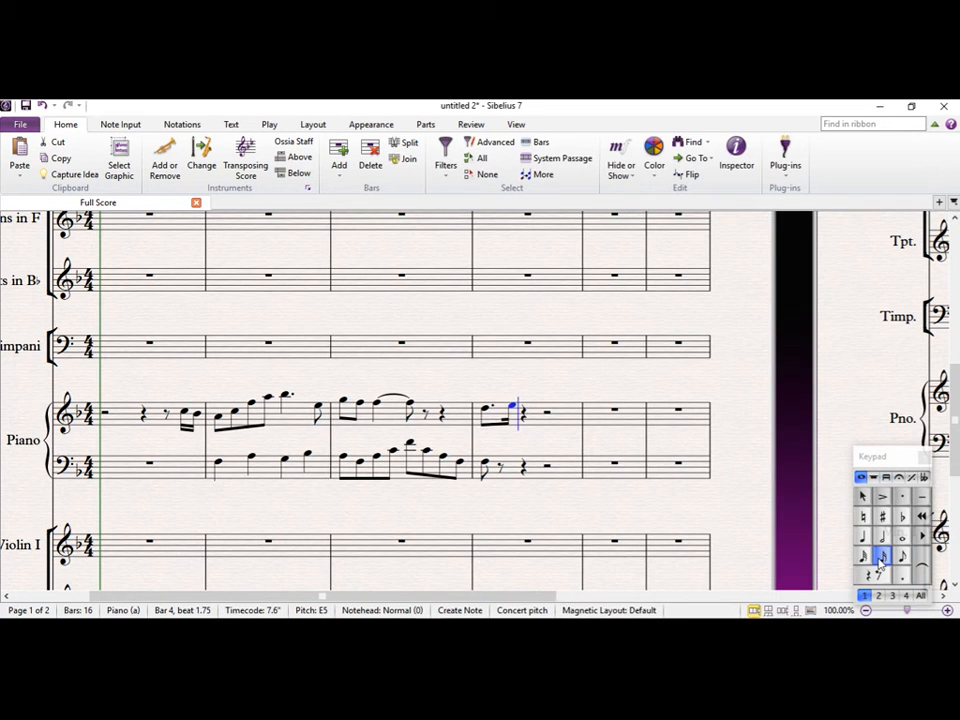
pyautogui.press('f')
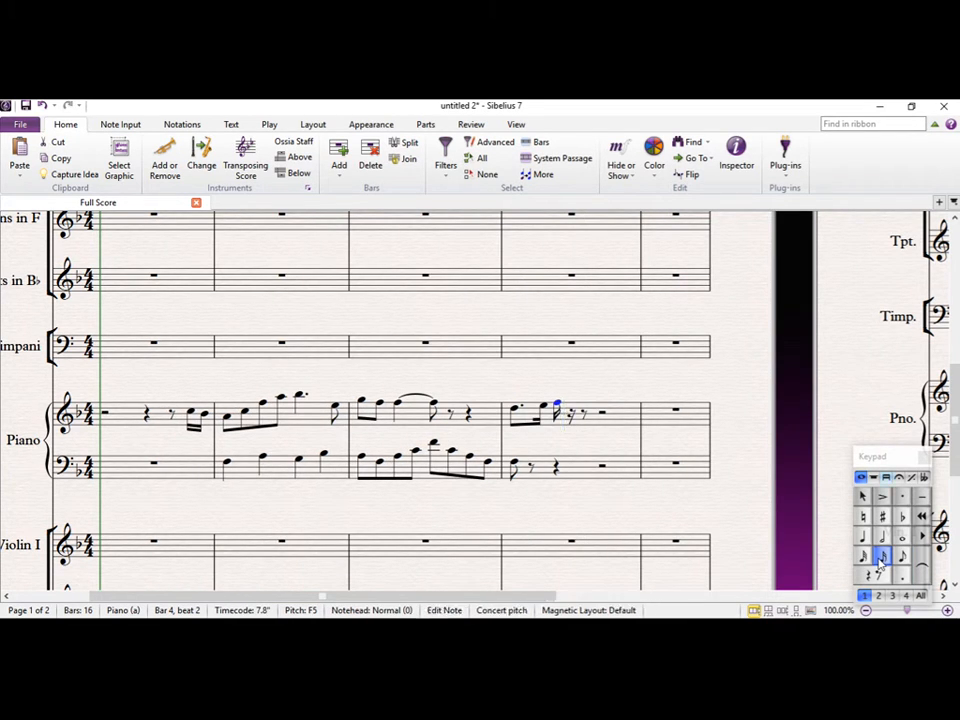
pyautogui.click(898, 558)
pyautogui.press('f')
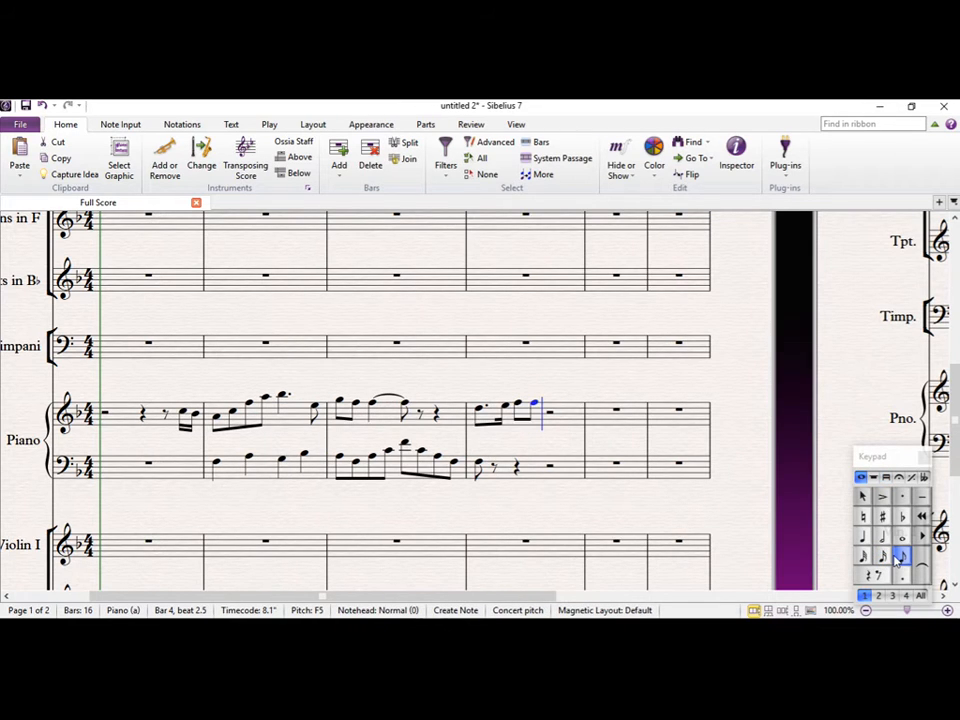
pyautogui.press('f')
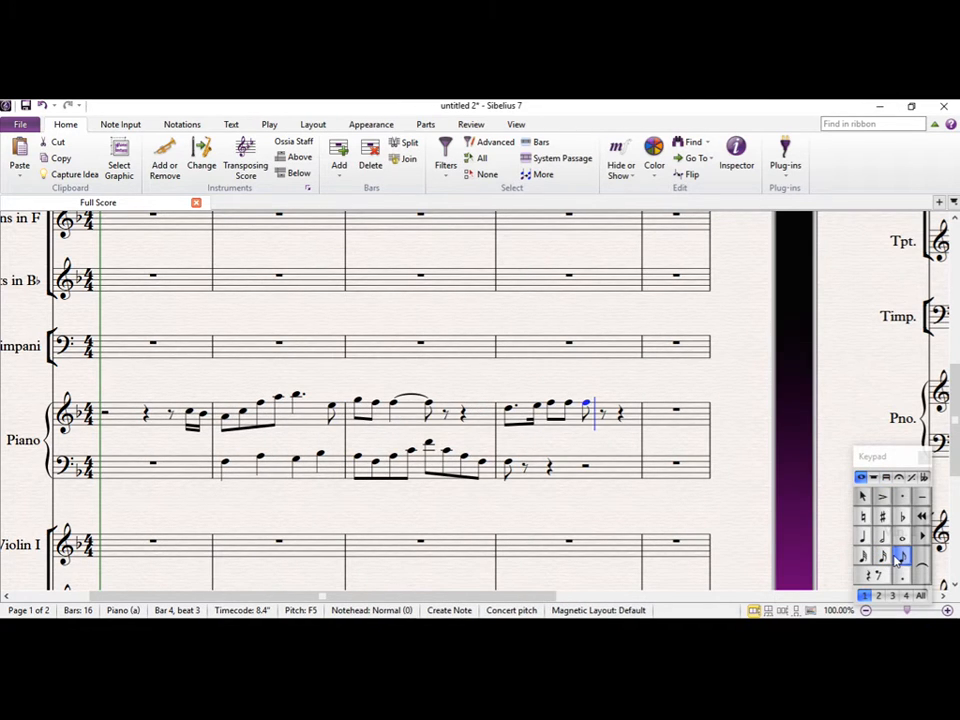
pyautogui.press('Escape')
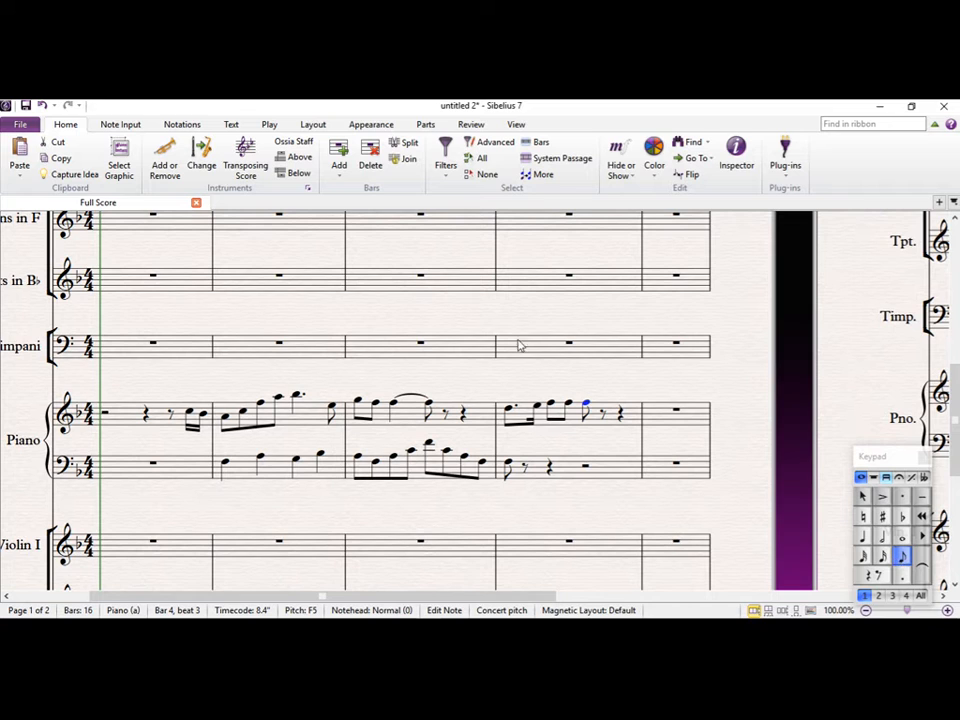
# Turn bar 4's bass into two minim chords, the second A3 with F4 above
pyautogui.click(507, 465)
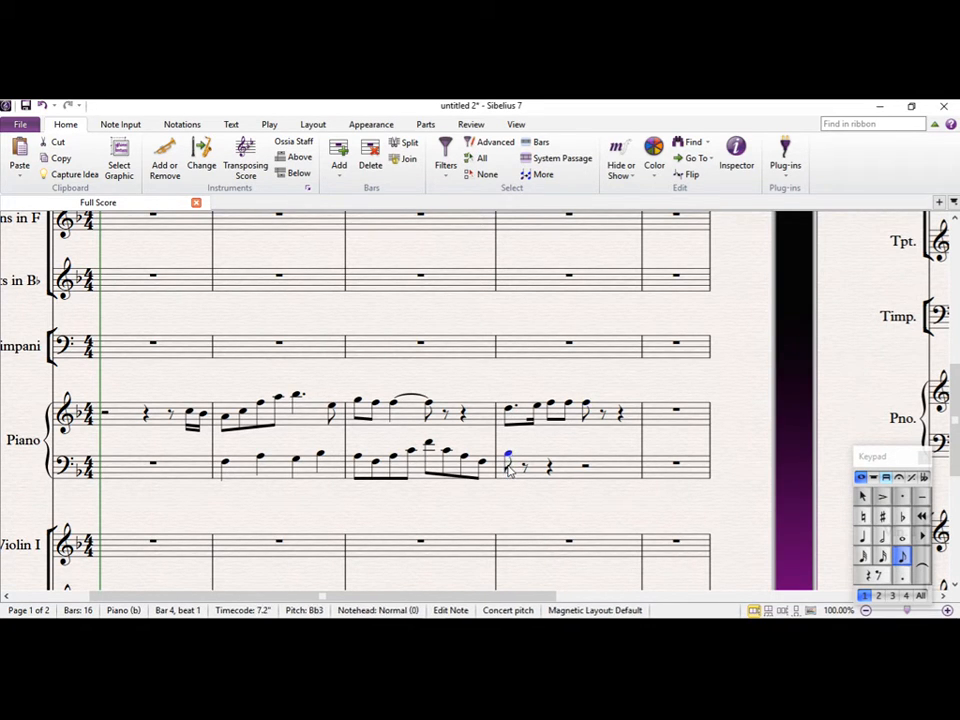
pyautogui.click(884, 541)
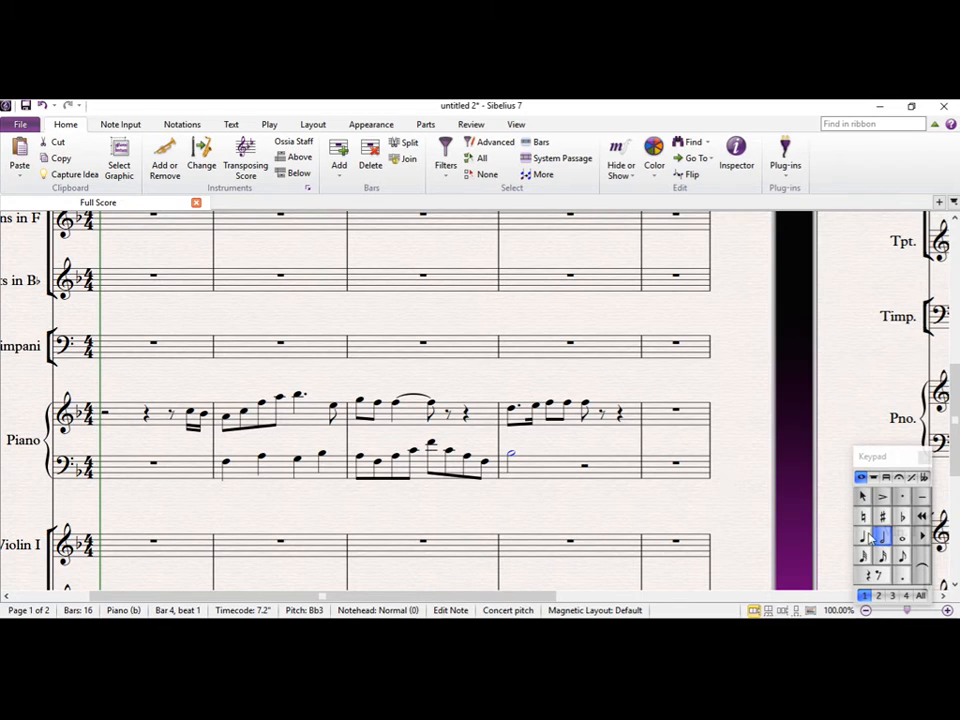
pyautogui.click(903, 568)
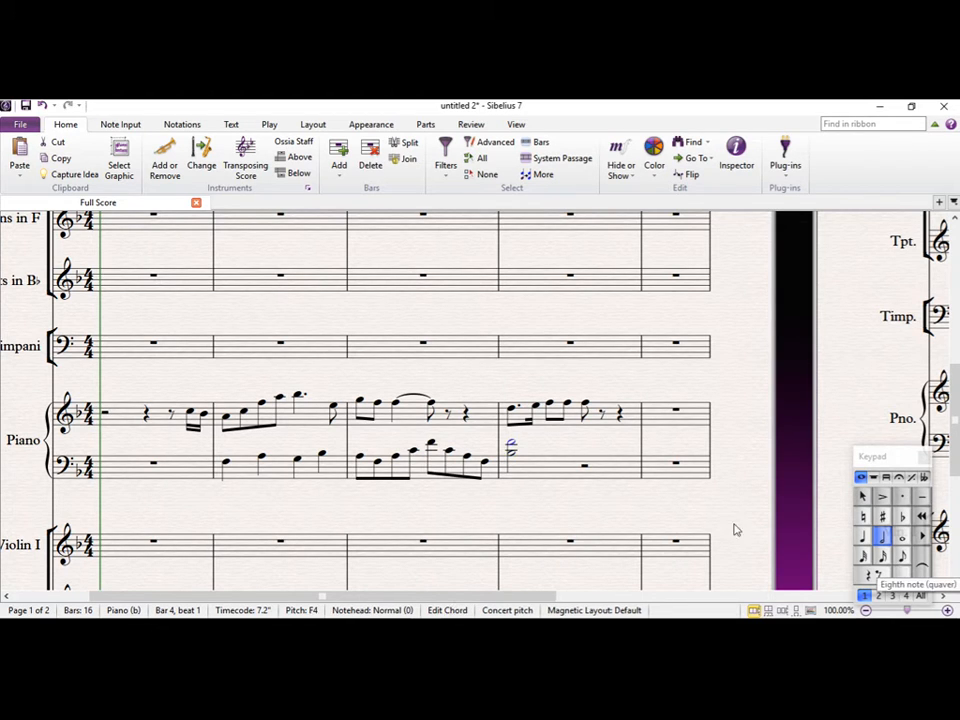
pyautogui.click(588, 474)
pyautogui.click(588, 472)
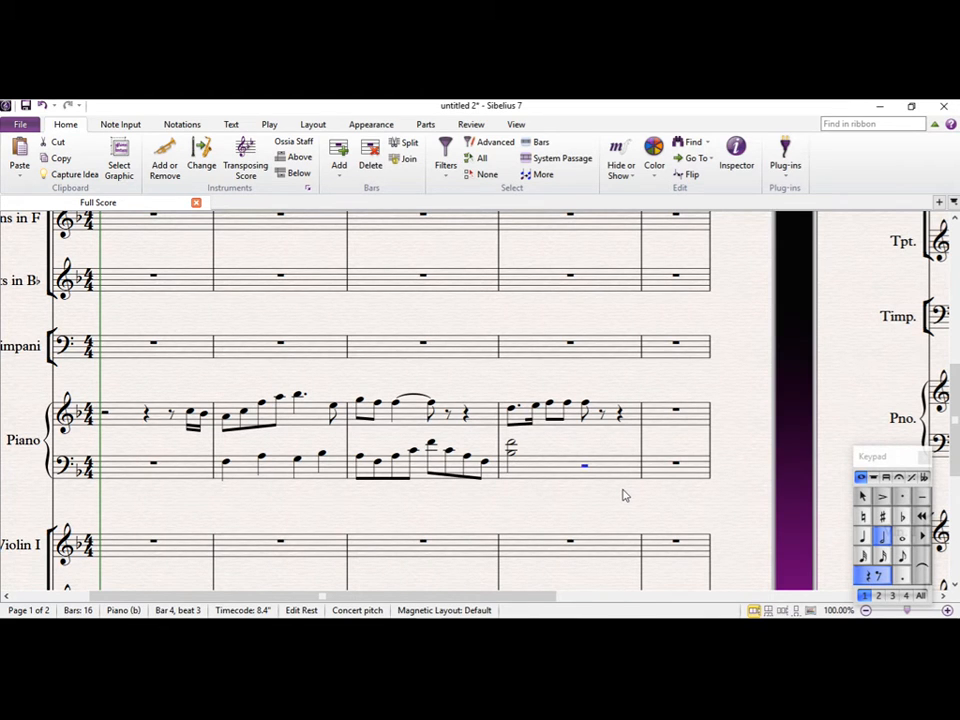
pyautogui.press('a')
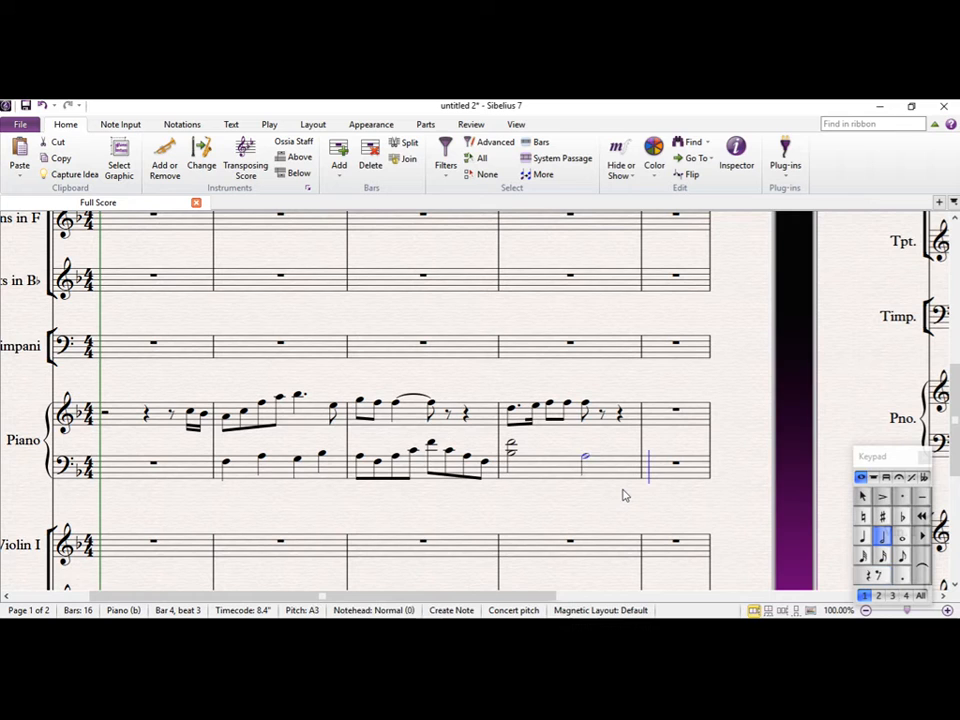
pyautogui.hotkey('shift', 'f')
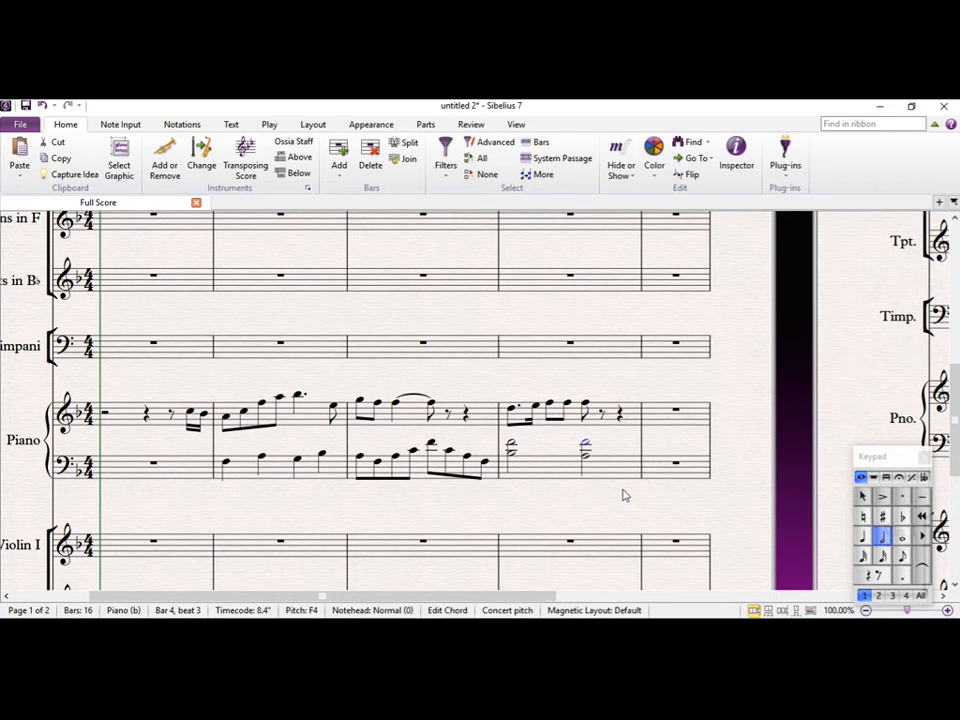
# Finish the right-hand bar 4 with a closing run of semiquavers
pyautogui.click(585, 405)
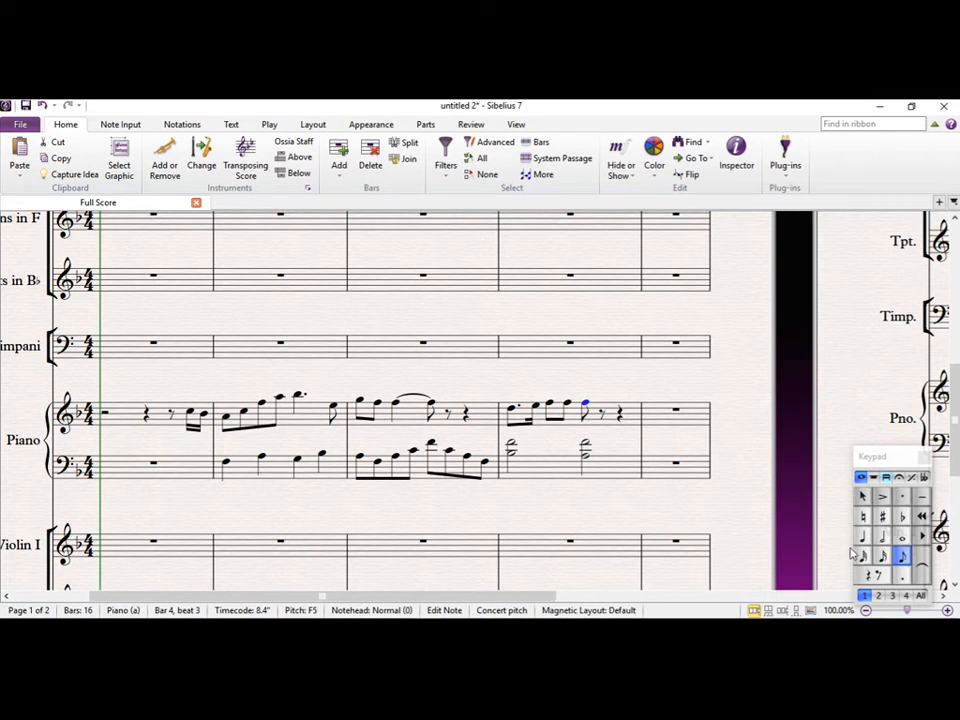
pyautogui.press('Right')
pyautogui.click(885, 558)
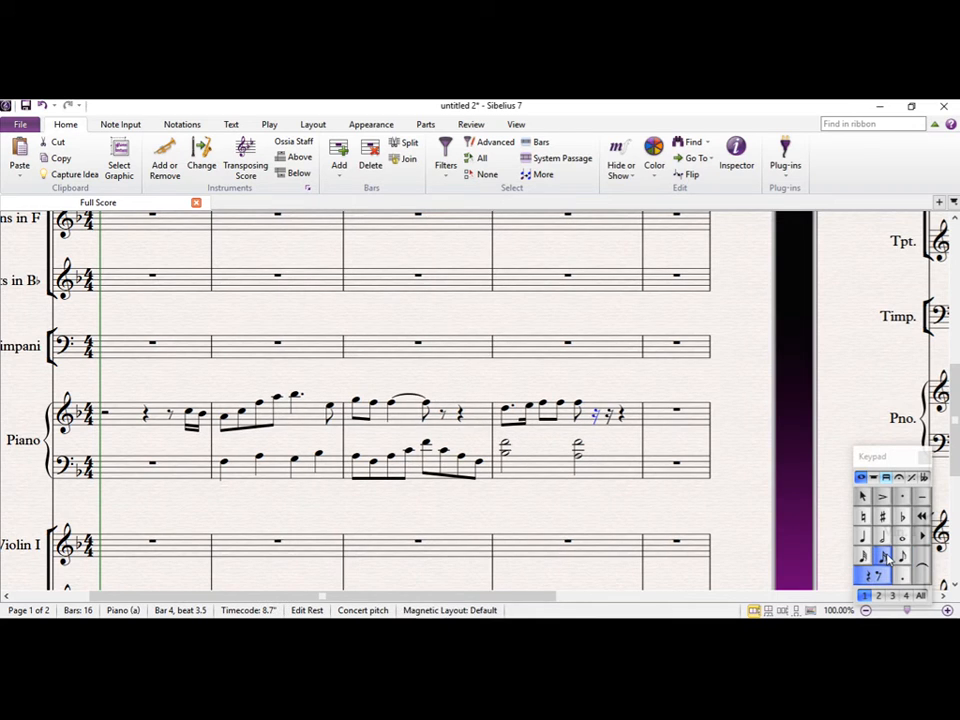
pyautogui.write('cdef')
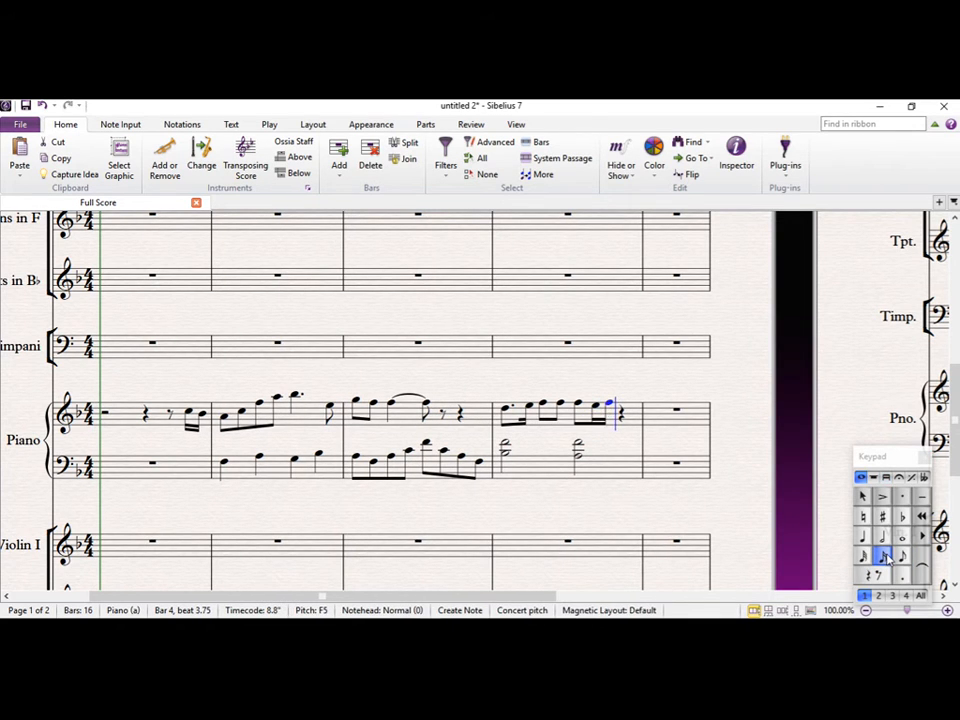
pyautogui.write('d')
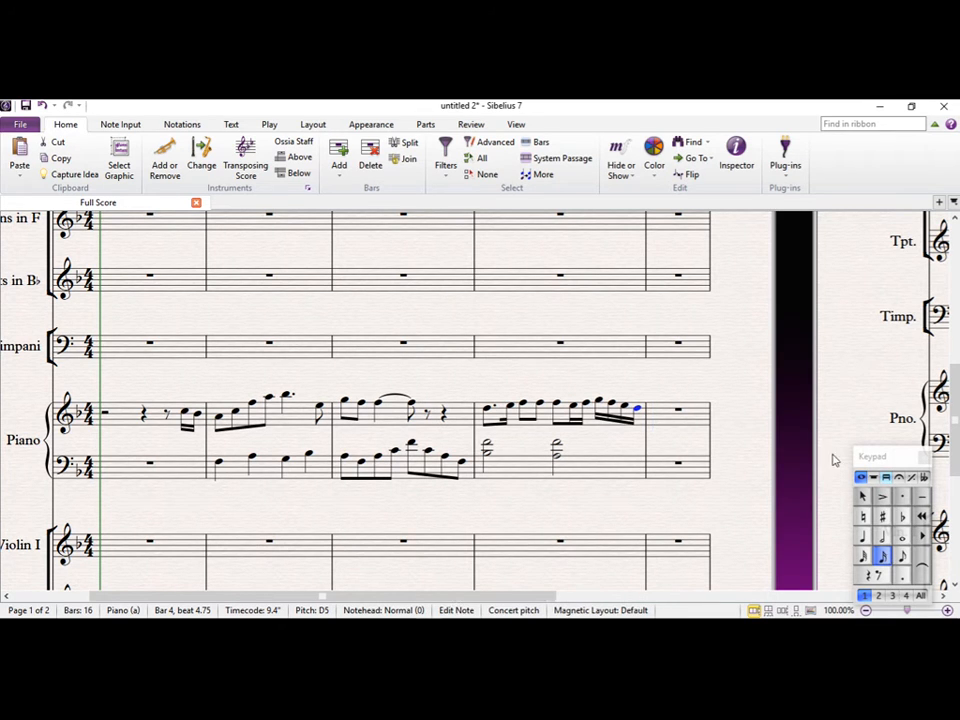
pyautogui.moveTo(579, 374)
pyautogui.mouseDown()
pyautogui.moveTo(546, 362)
pyautogui.moveTo(500, 380)
pyautogui.mouseUp()
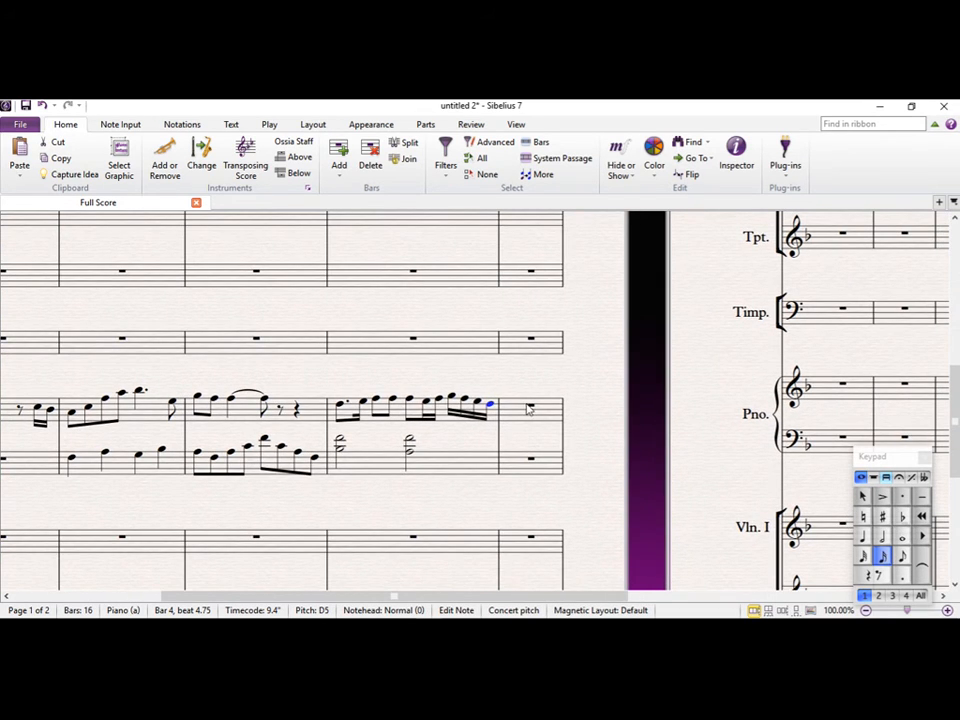
pyautogui.write('c')
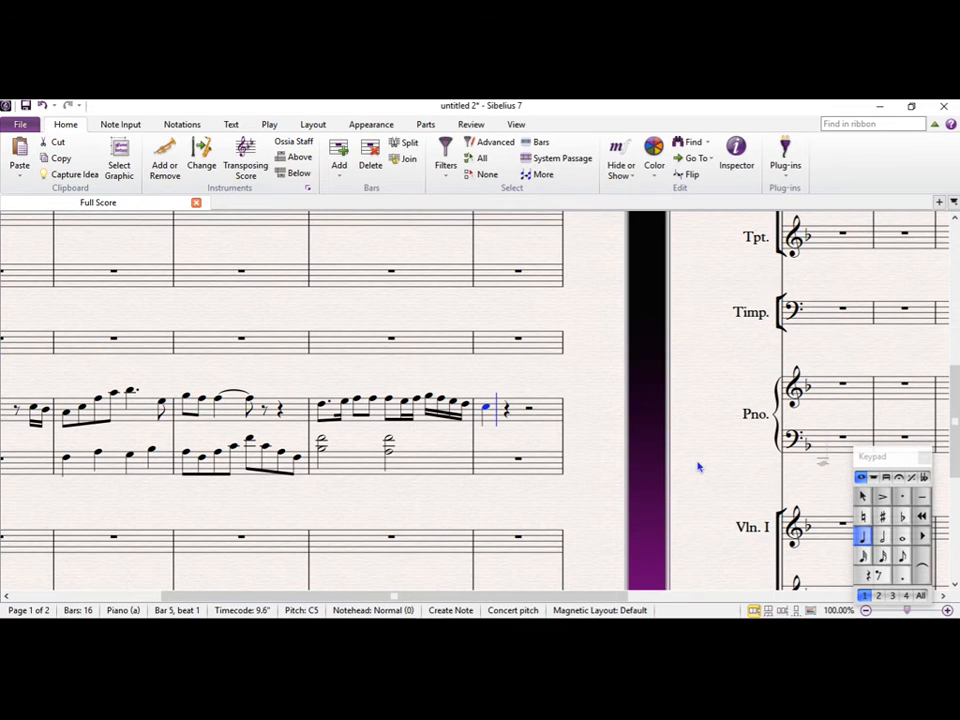
pyautogui.write('ba')
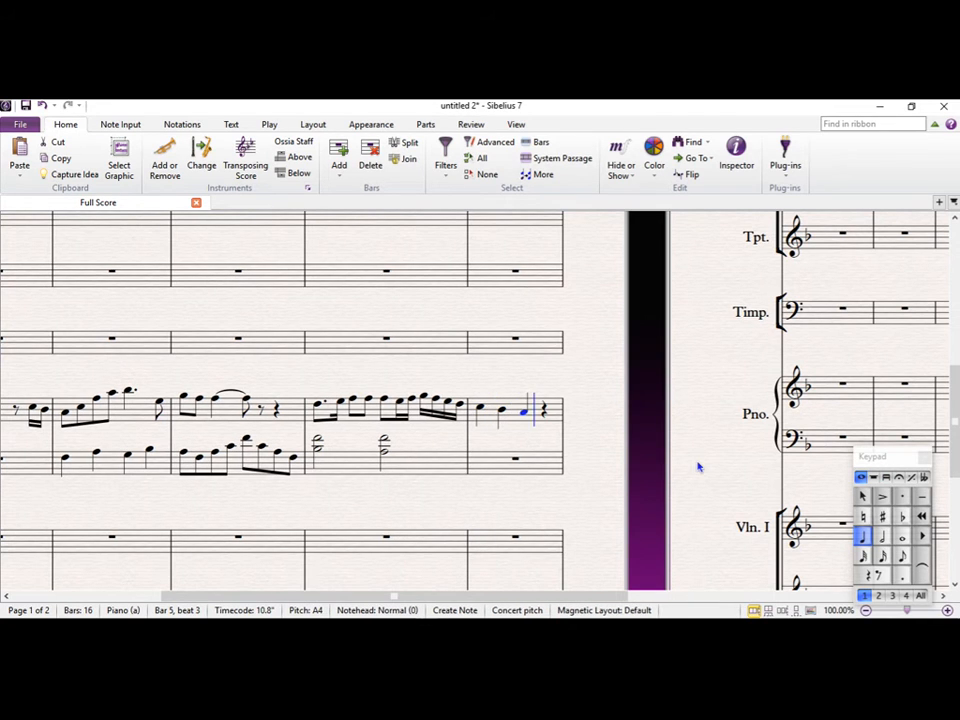
# Start bass bar 5 with a G3 chord carrying F4 above
pyautogui.press('Escape')
pyautogui.moveTo(453, 377); pyautogui.dragTo(700, 410)
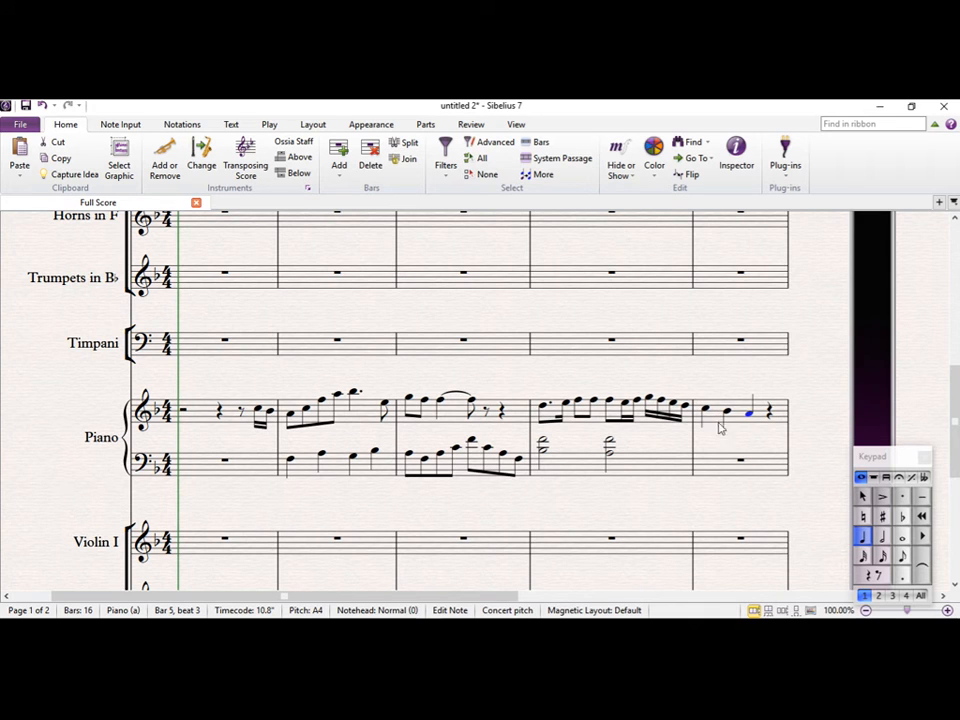
pyautogui.click(742, 463)
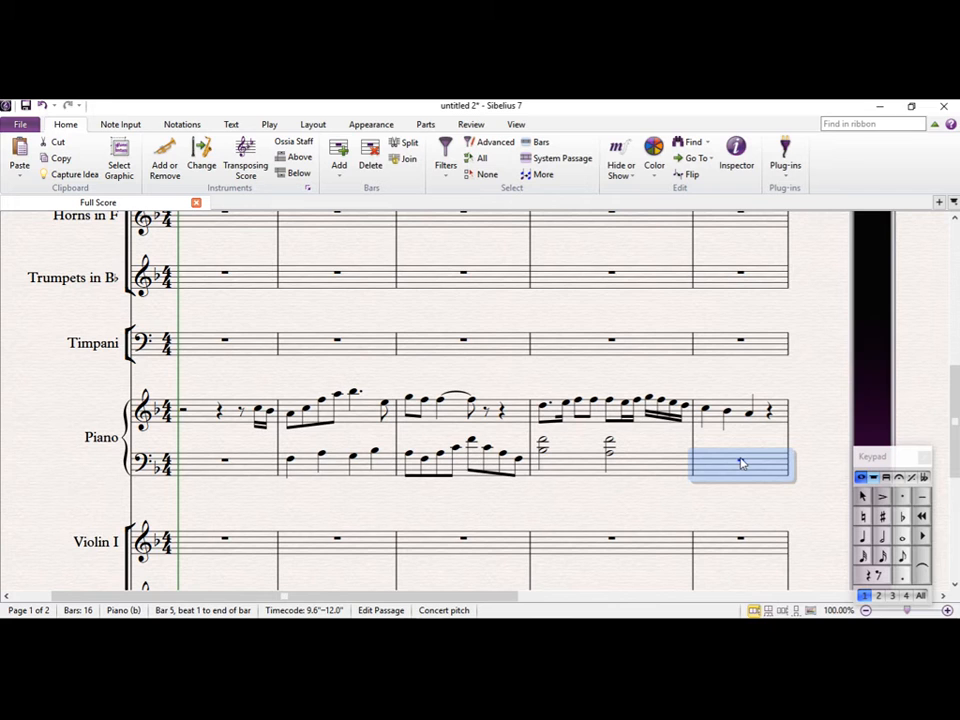
pyautogui.write('ng')
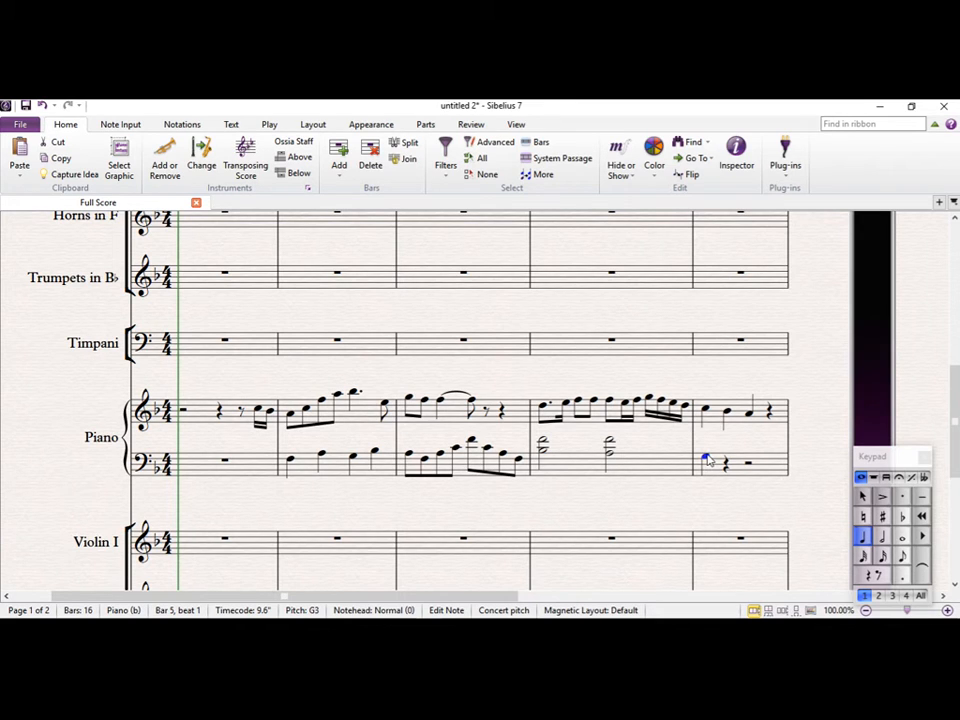
pyautogui.hotkey('shift', 'f')
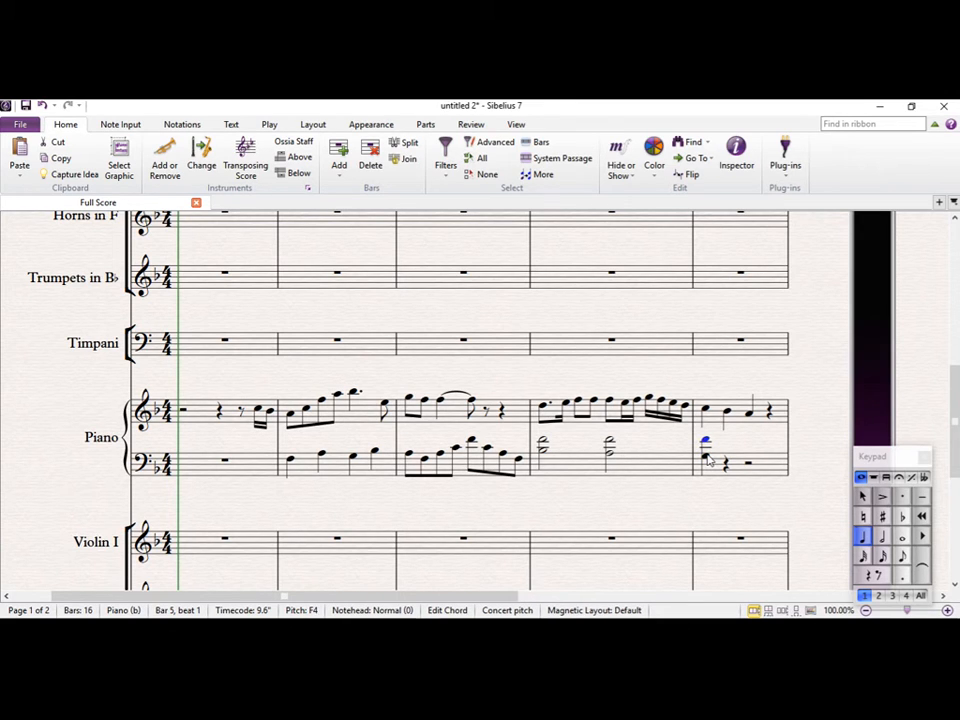
# Add a C4+E4 chord on beat 2 and an F3 doubled an octave higher on beat 3
pyautogui.click(728, 458)
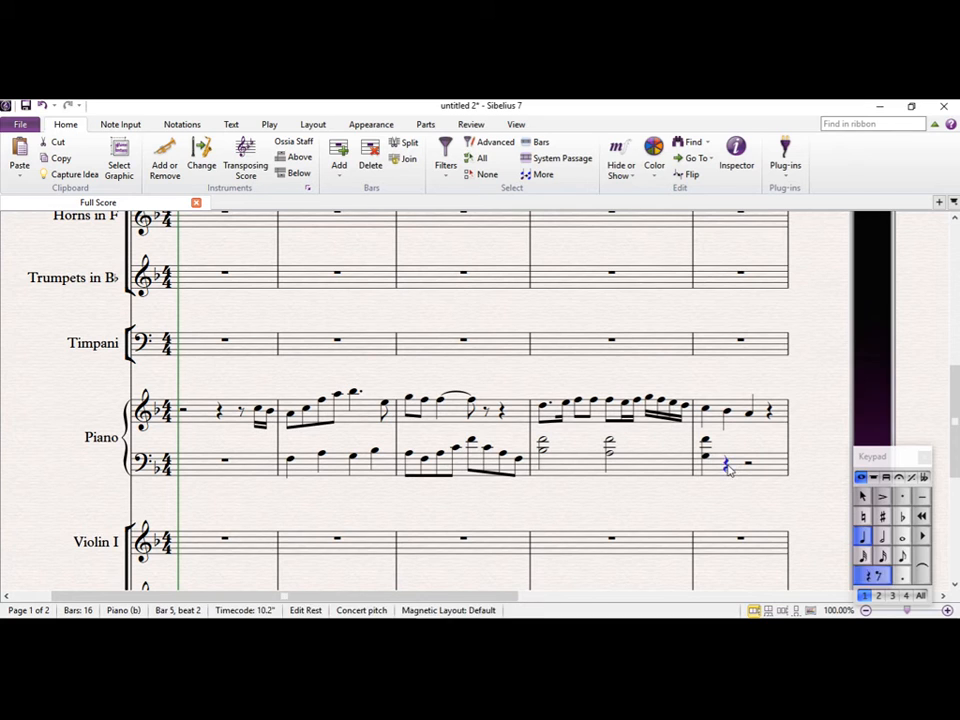
pyautogui.hotkey('shift', 'e')
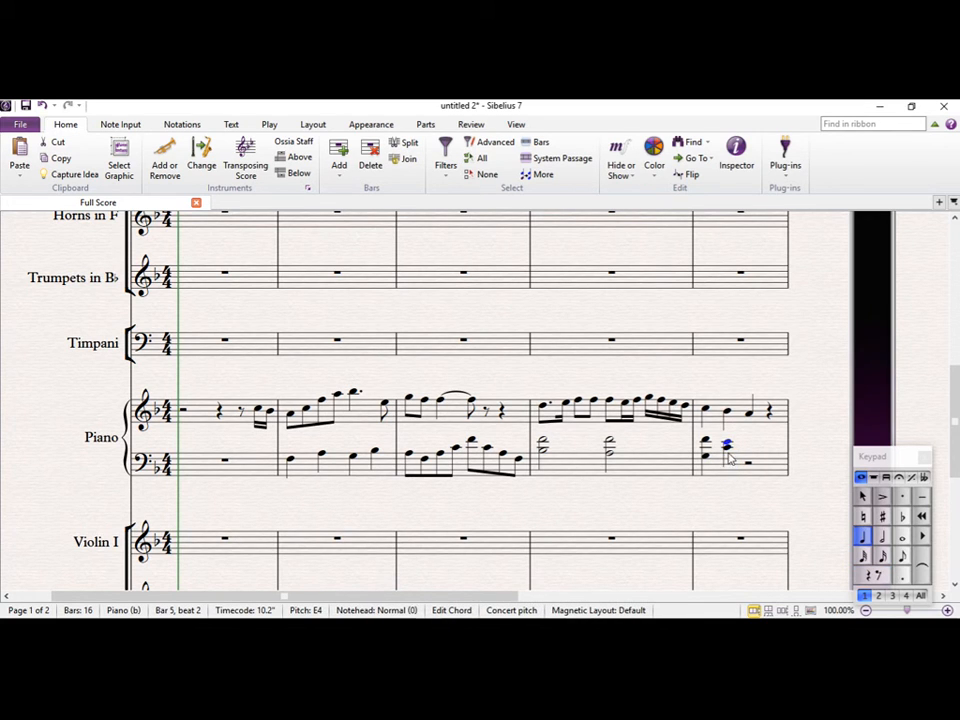
pyautogui.click(752, 467)
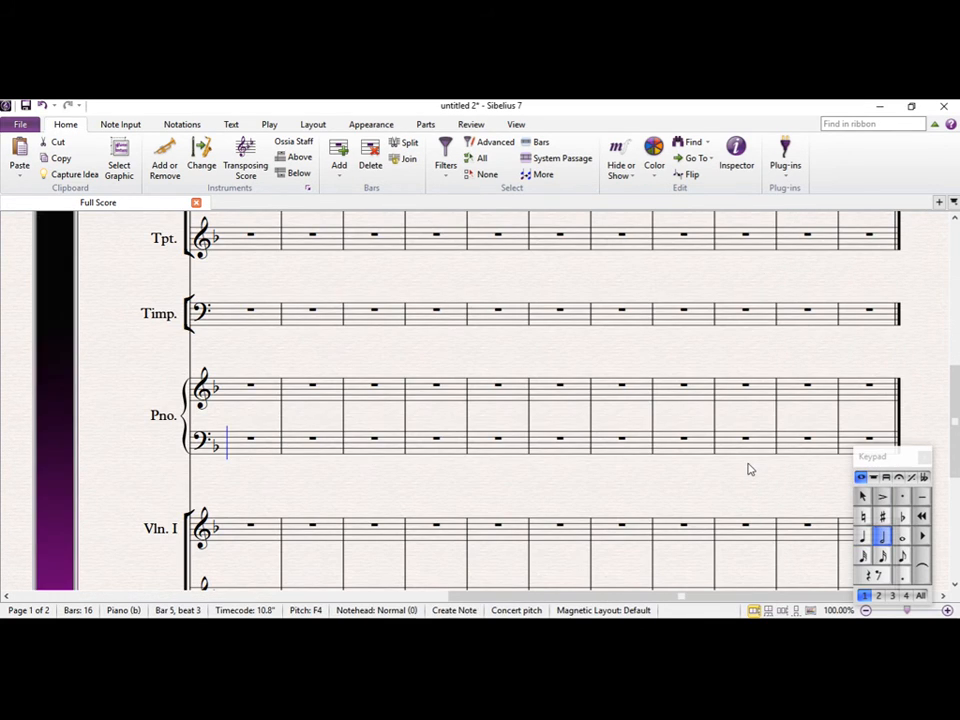
pyautogui.moveTo(380, 350)
pyautogui.mouseDown()
pyautogui.moveTo(887, 235)
pyautogui.moveTo(940, 308)
pyautogui.mouseUp()
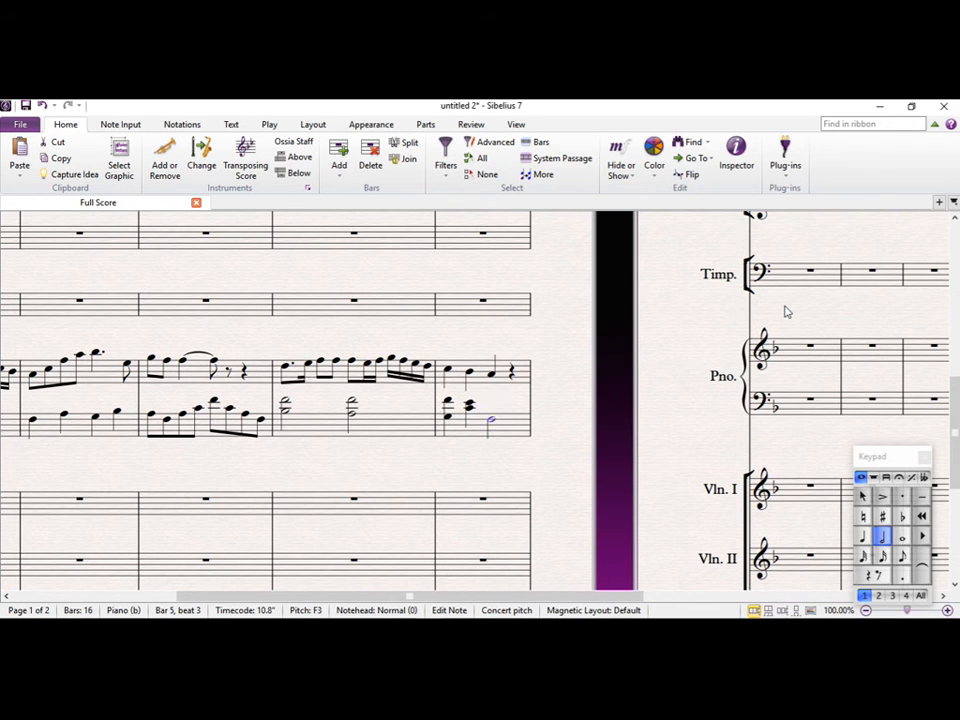
pyautogui.press('8')
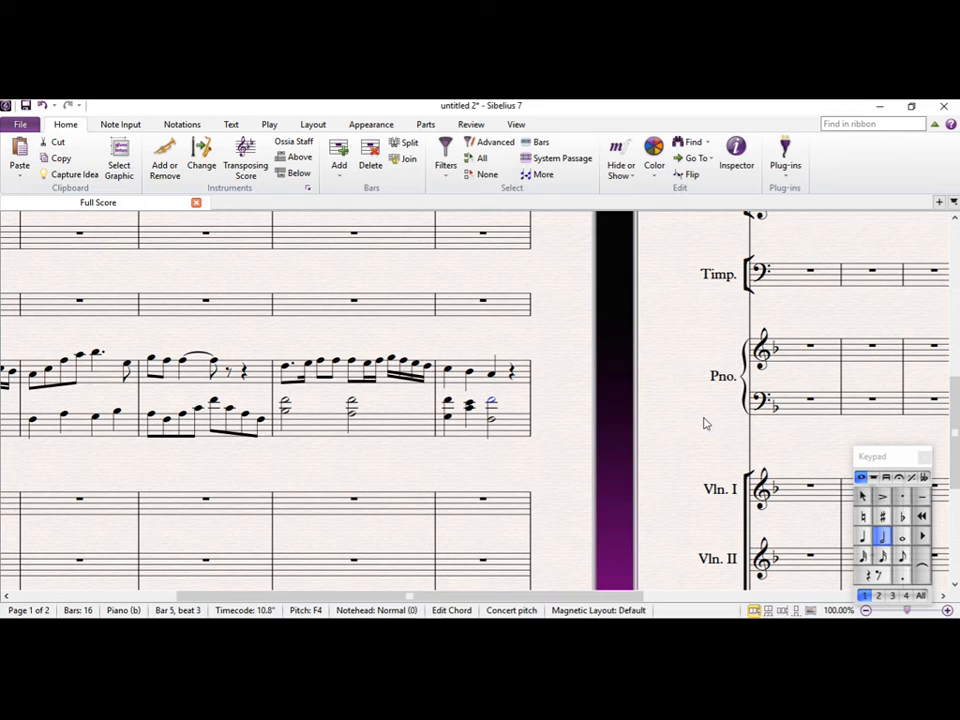
pyautogui.click(514, 428)
# Copy the bar 3 left-hand eighth-note run into bar 5 starting at beat 3
pyautogui.click(493, 425)
pyautogui.click(213, 405)
pyautogui.hotkey('shift', 'Right')
pyautogui.hotkey('shift', 'Right')
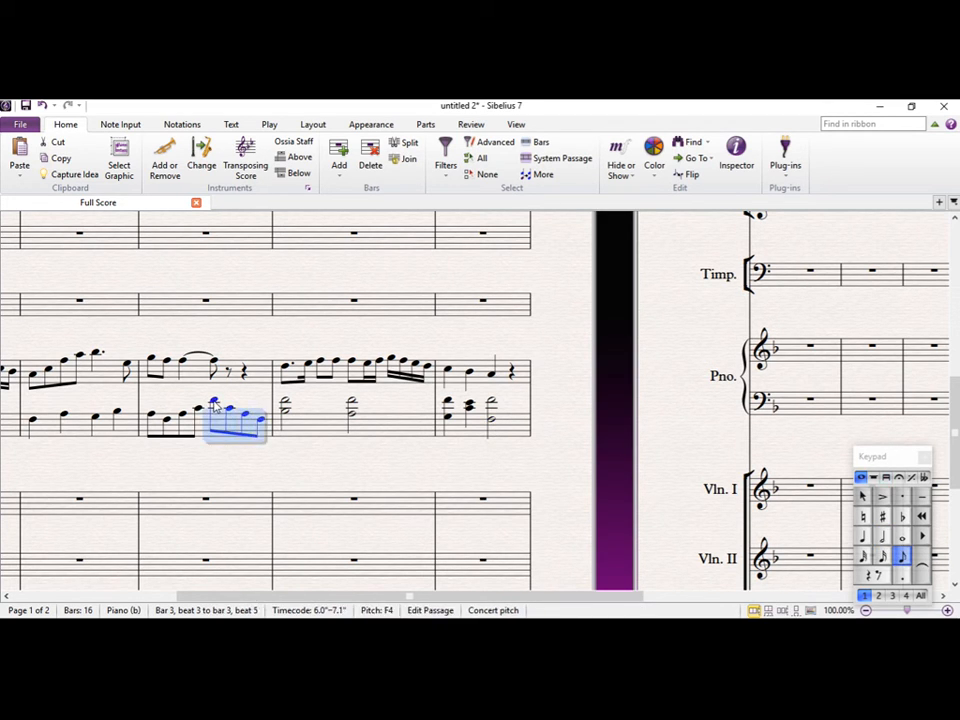
pyautogui.keyDown('alt'); pyautogui.click(493, 425); pyautogui.keyUp('alt')
pyautogui.press('Escape')
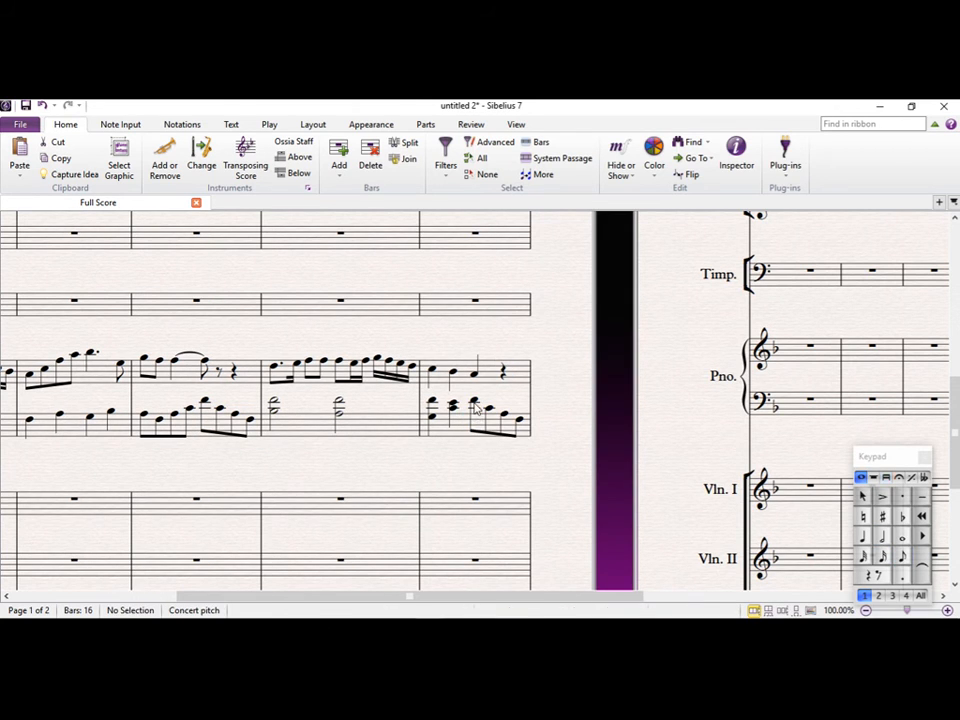
pyautogui.click(476, 405)
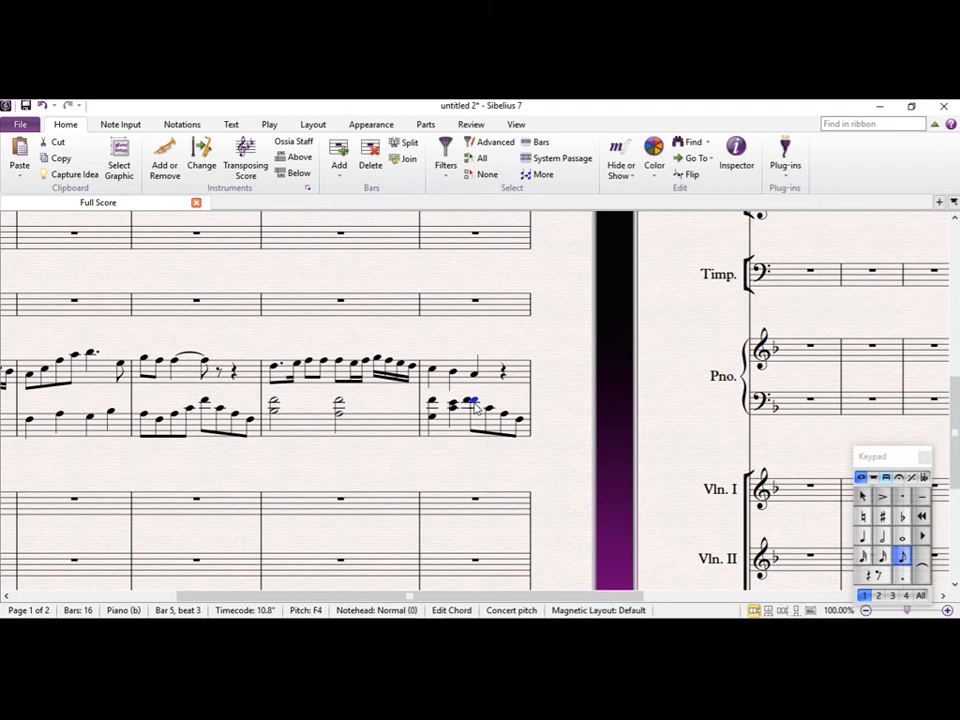
pyautogui.press('Escape')
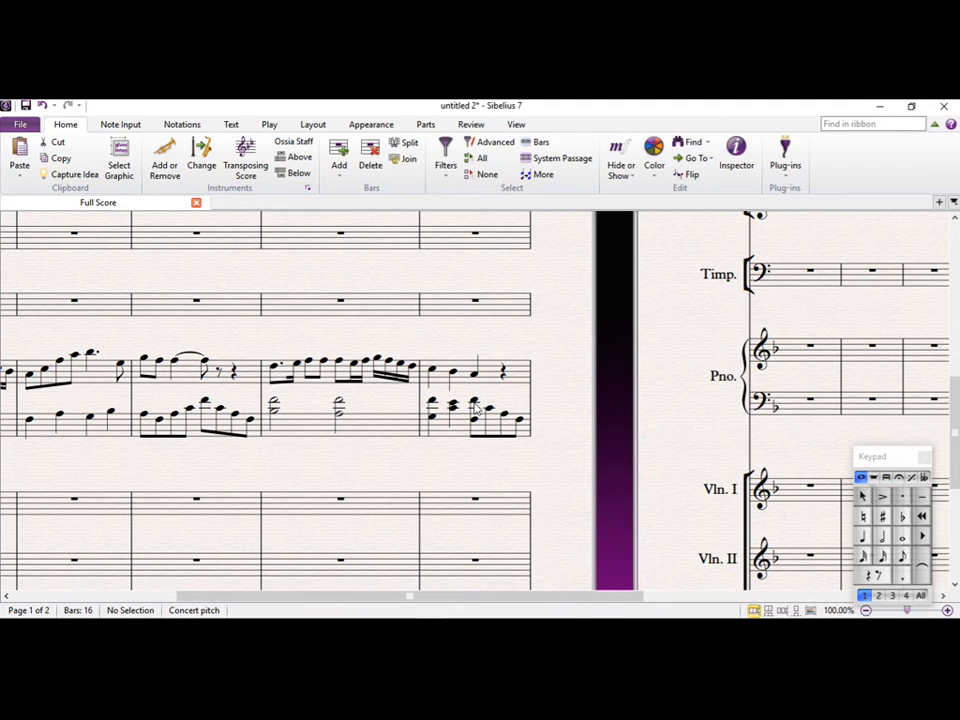
# Add a higher F to the left hand at bar 5 beat 4.5
pyautogui.click(491, 412)
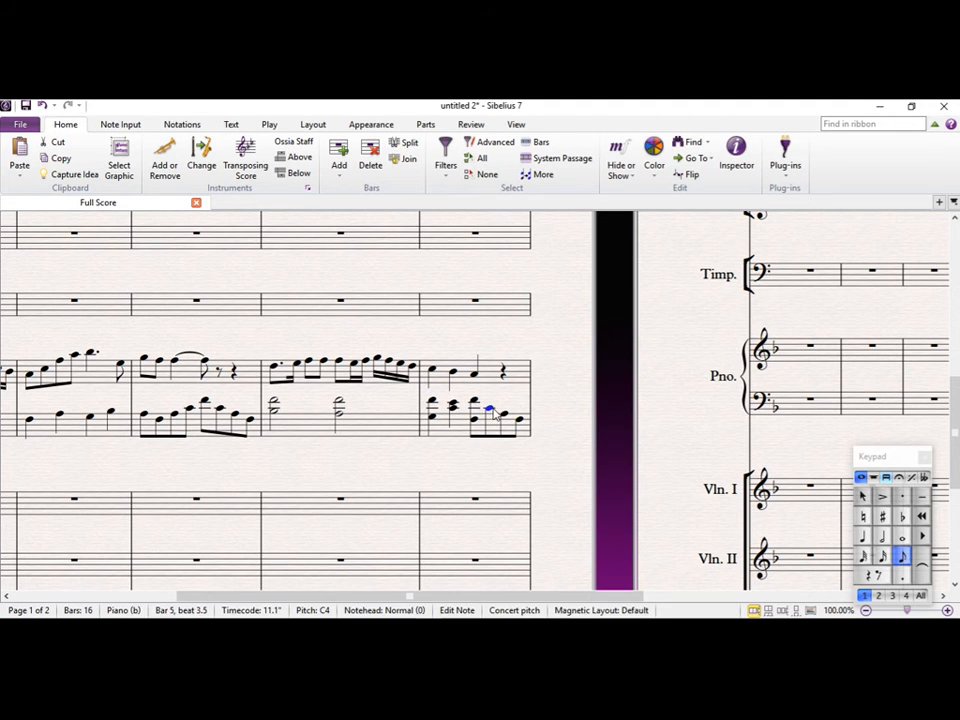
pyautogui.press('Right')
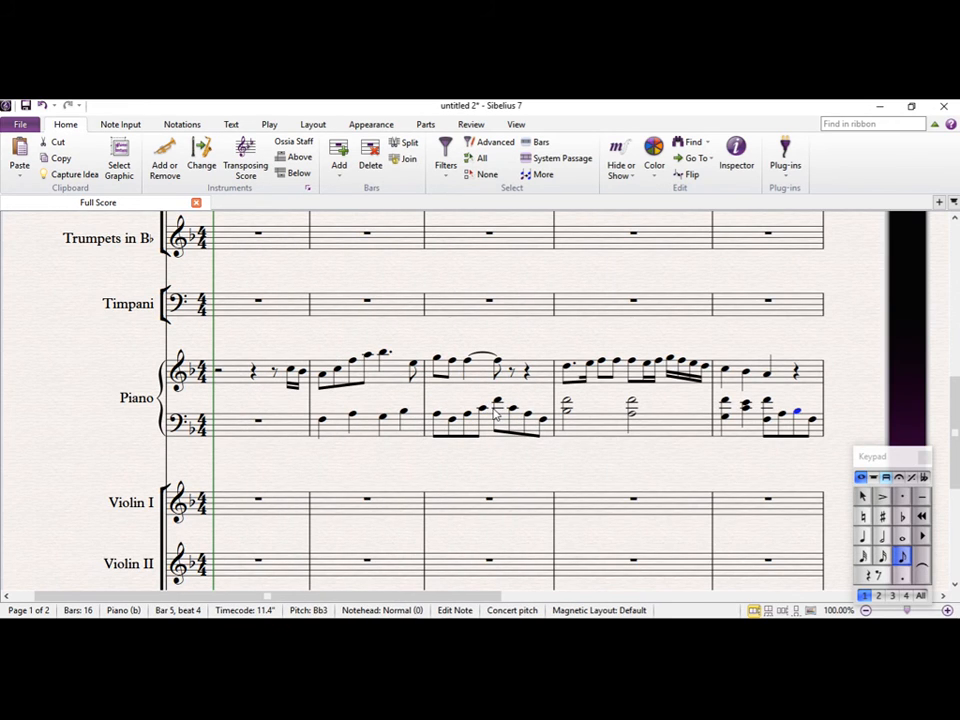
pyautogui.press('f')
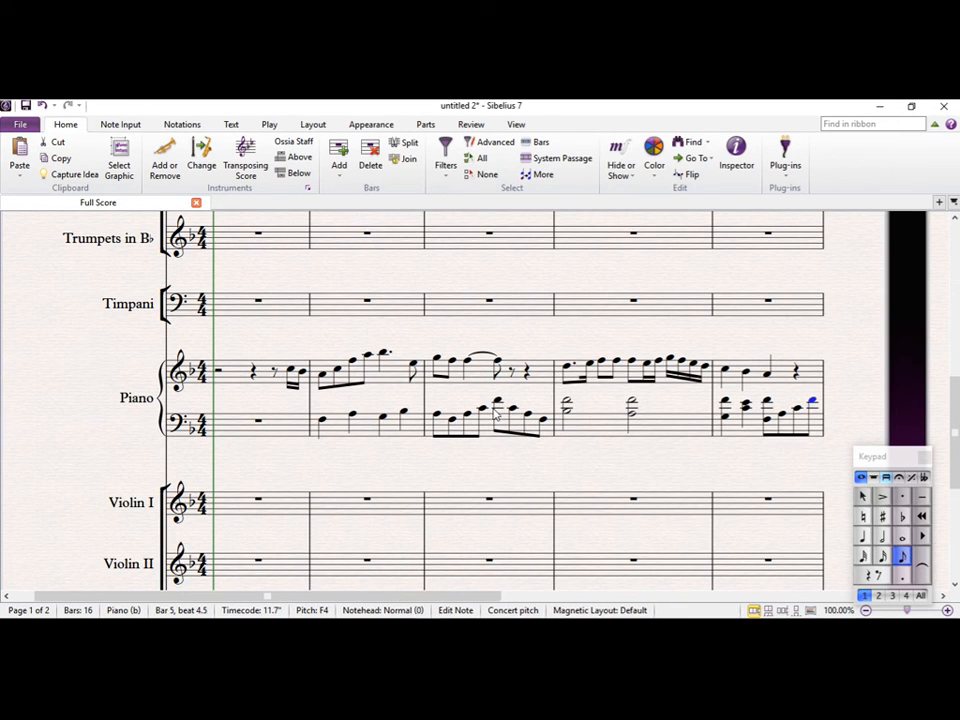
pyautogui.press('Escape')
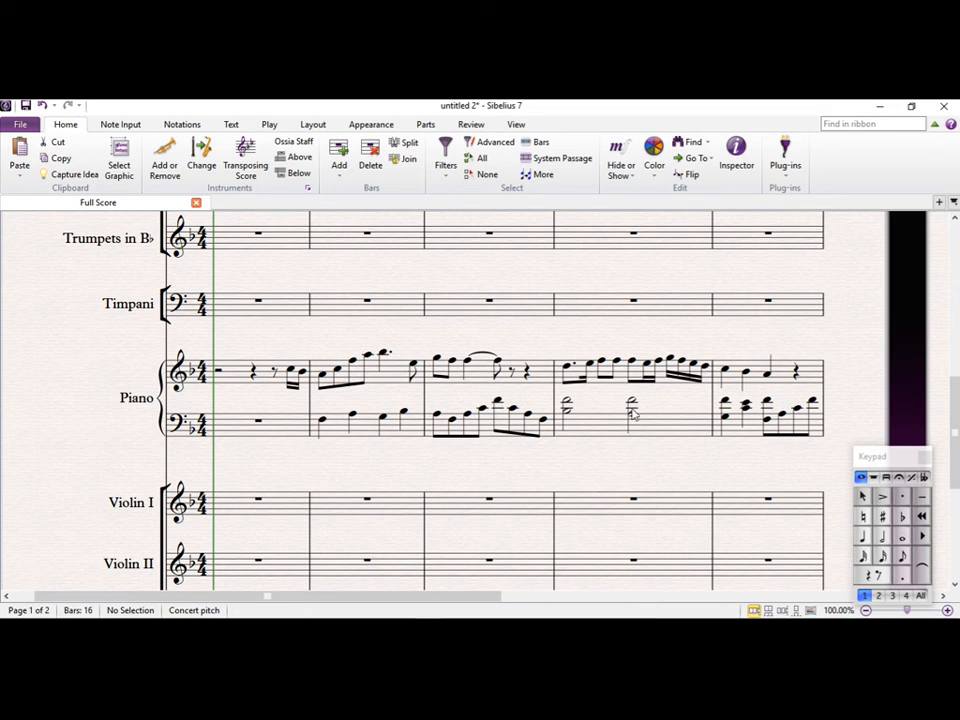
# Tie the bar 4 left-hand half-note chord into the following chord
pyautogui.click(632, 405)
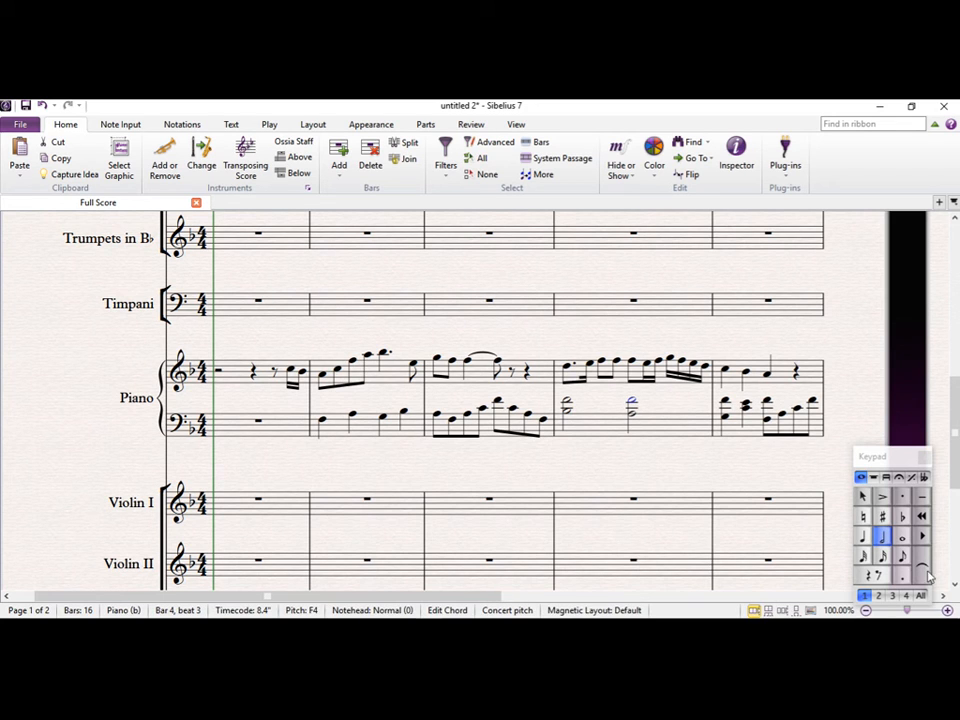
pyautogui.press('Return')
pyautogui.press('Escape')
pyautogui.moveTo(590, 460); pyautogui.dragTo(599, 463)
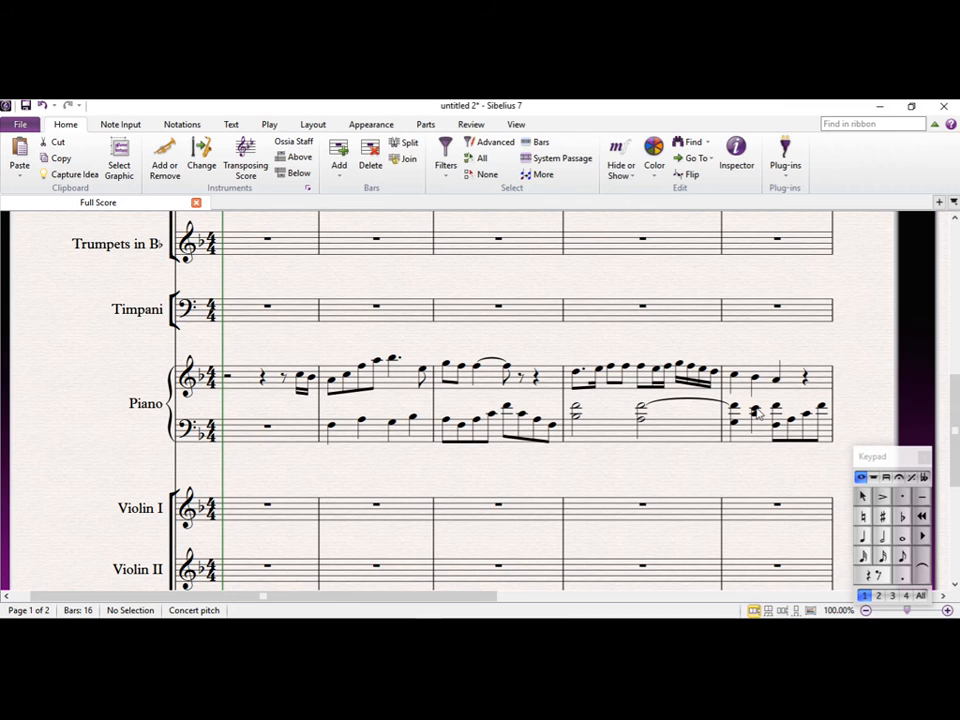
# Renotate the bar 2 bass as voice 1 and raise its first note an octave
pyautogui.click(333, 428)
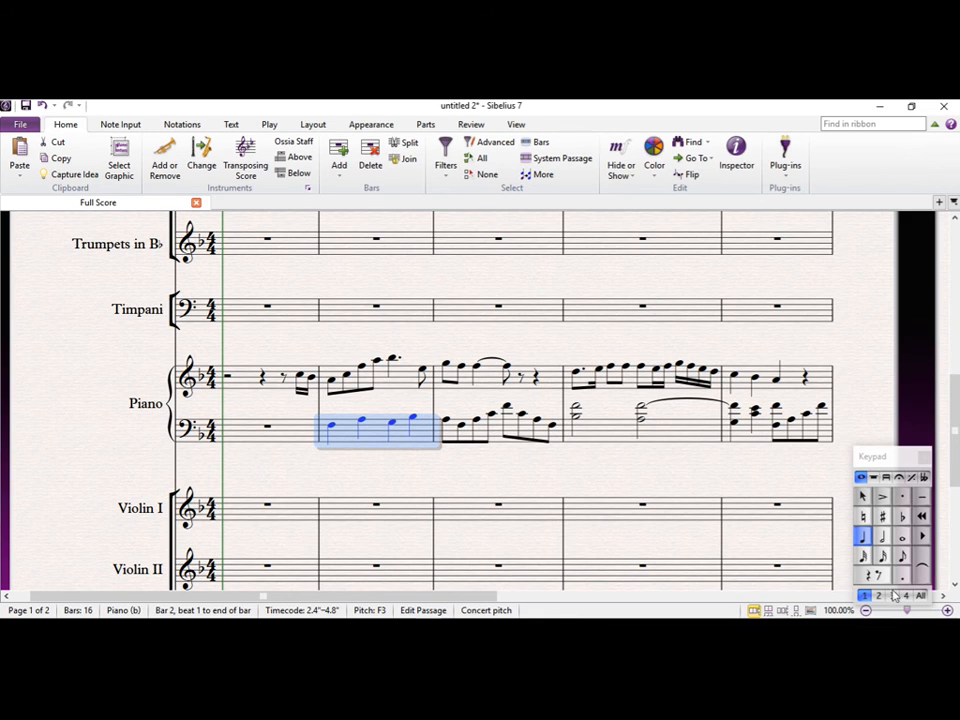
pyautogui.hotkey('shift', 'alt', '1')
pyautogui.click(373, 456)
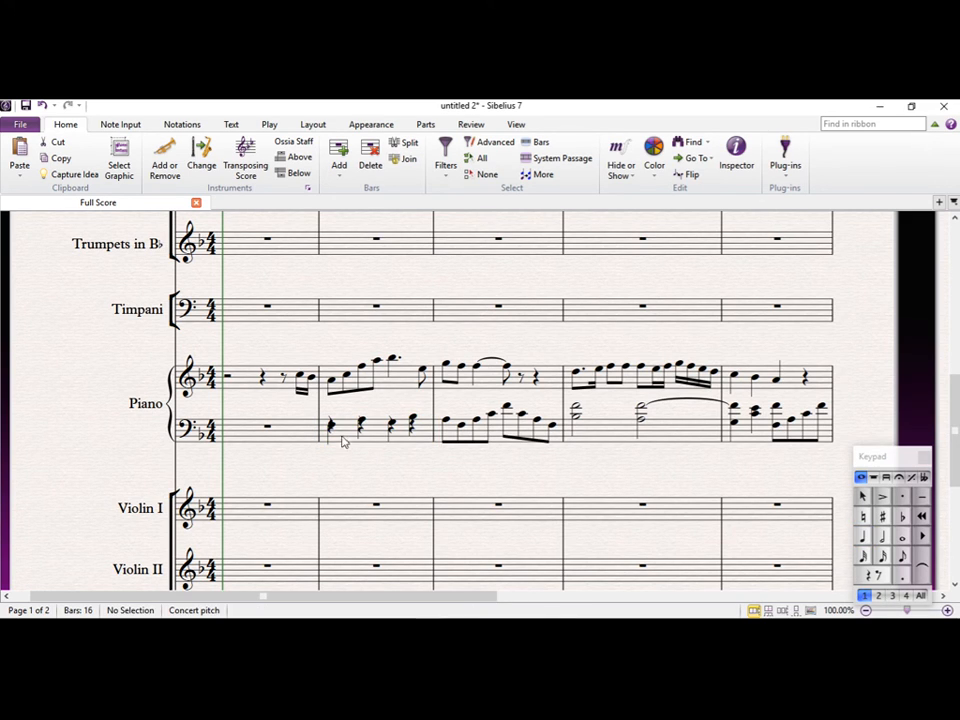
pyautogui.click(330, 428)
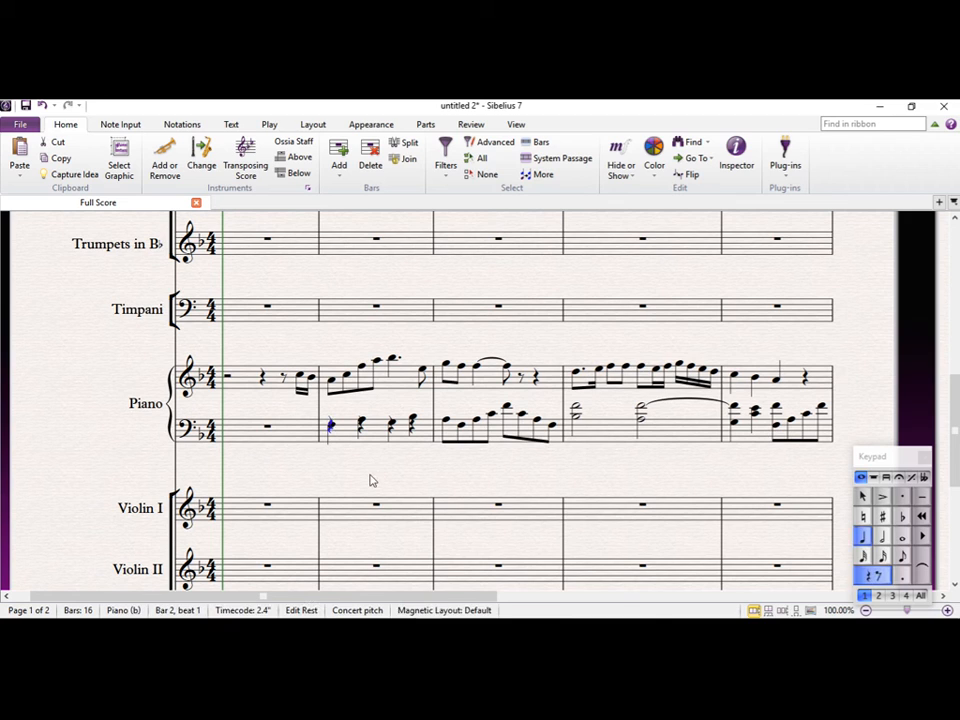
pyautogui.hotkey('ctrl', 'Up')
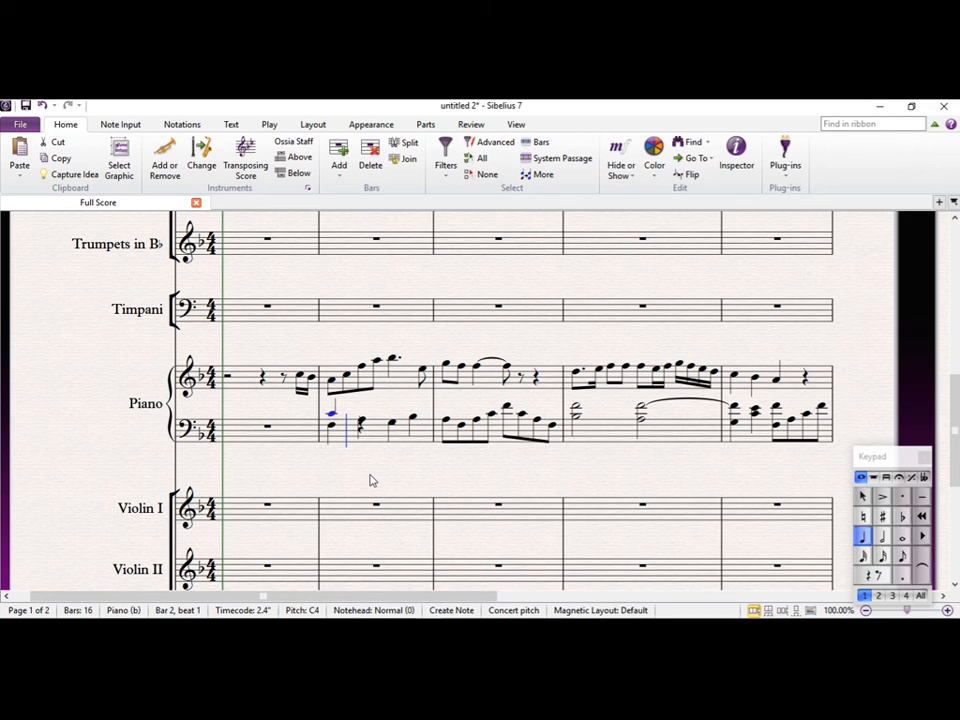
# Enter higher half notes above the bass on beats 1 and 3 of bar 2, undoing a stray note in bar 3
pyautogui.click(884, 540)
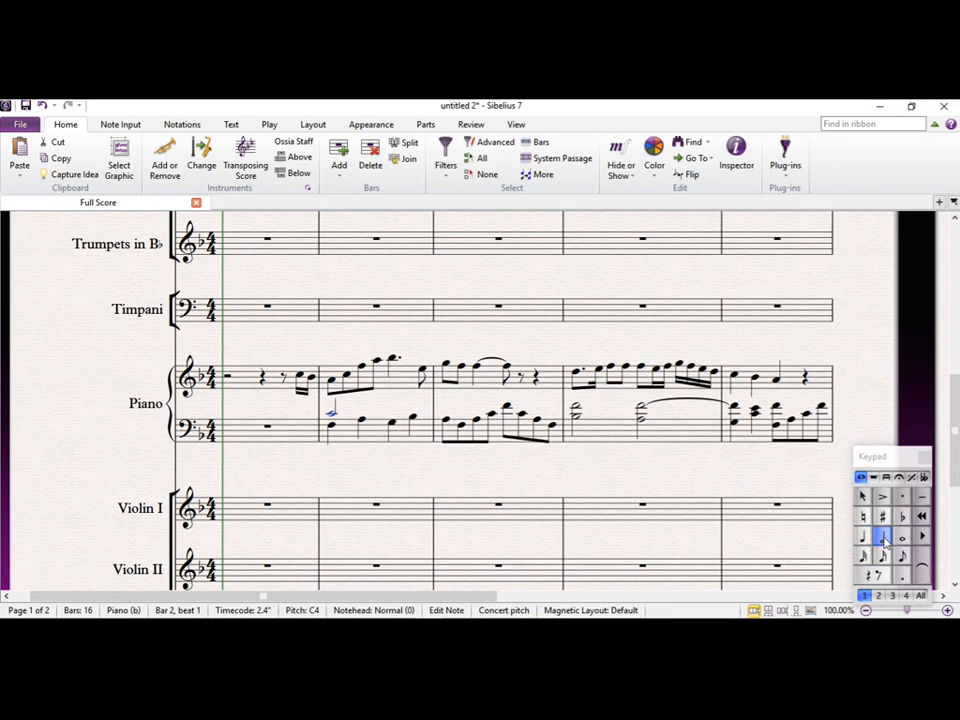
pyautogui.press('Right')
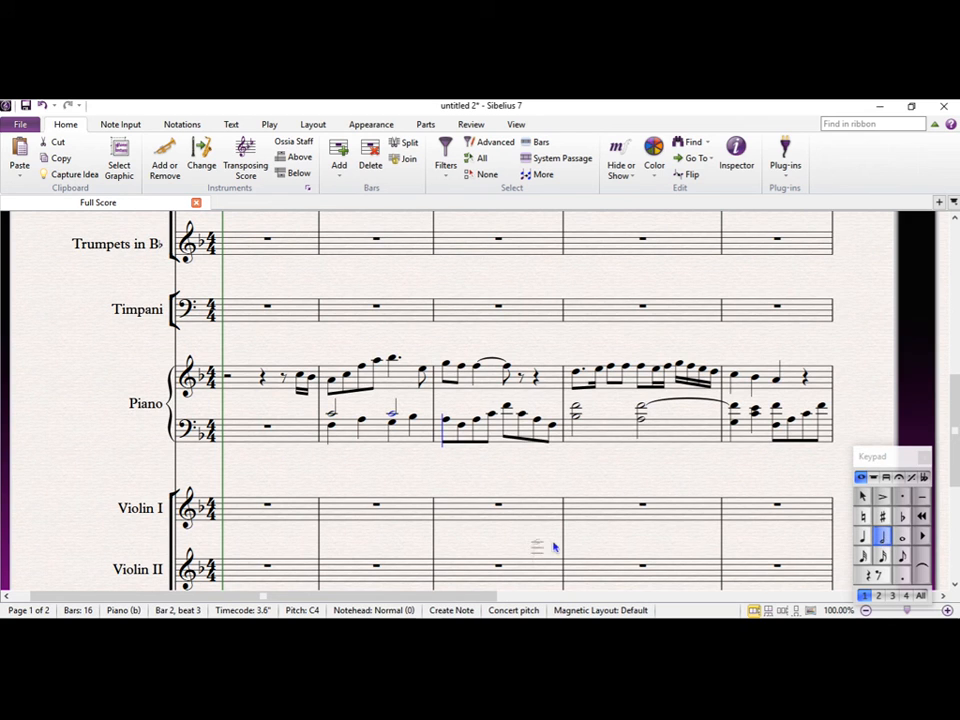
pyautogui.click(393, 413)
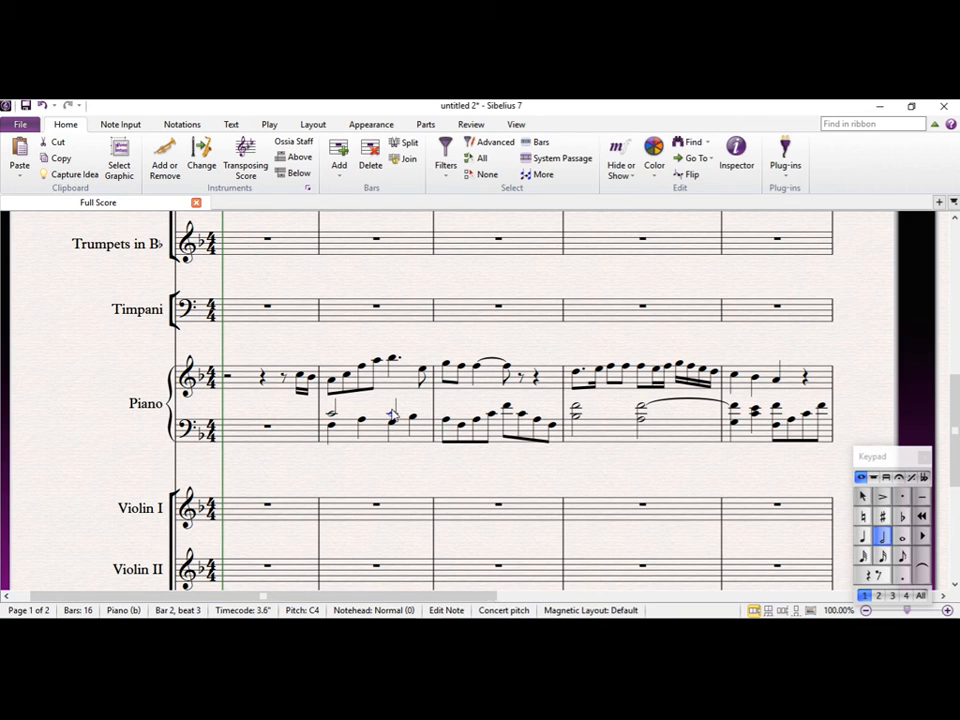
pyautogui.press('n')
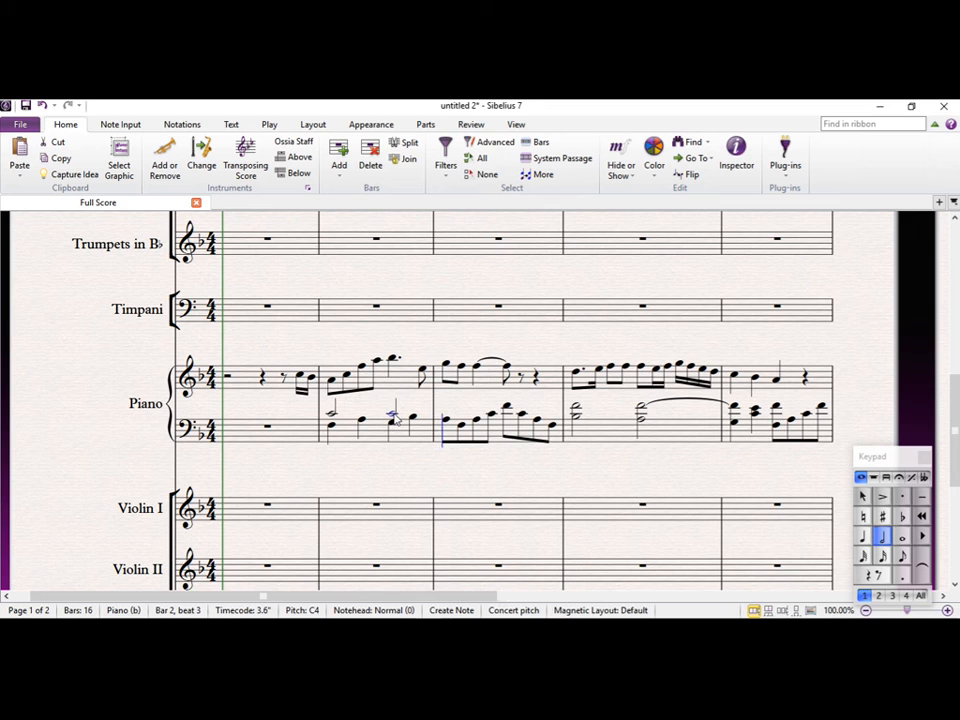
pyautogui.press('c')
pyautogui.hotkey('ctrl', 'z')
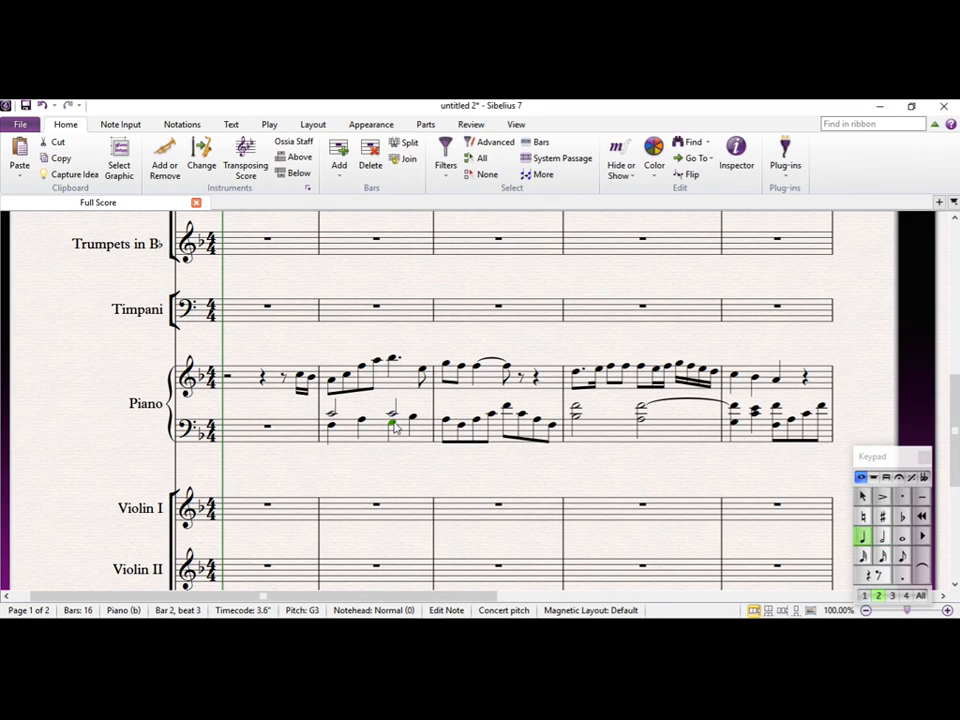
pyautogui.press('Escape')
pyautogui.click(333, 417)
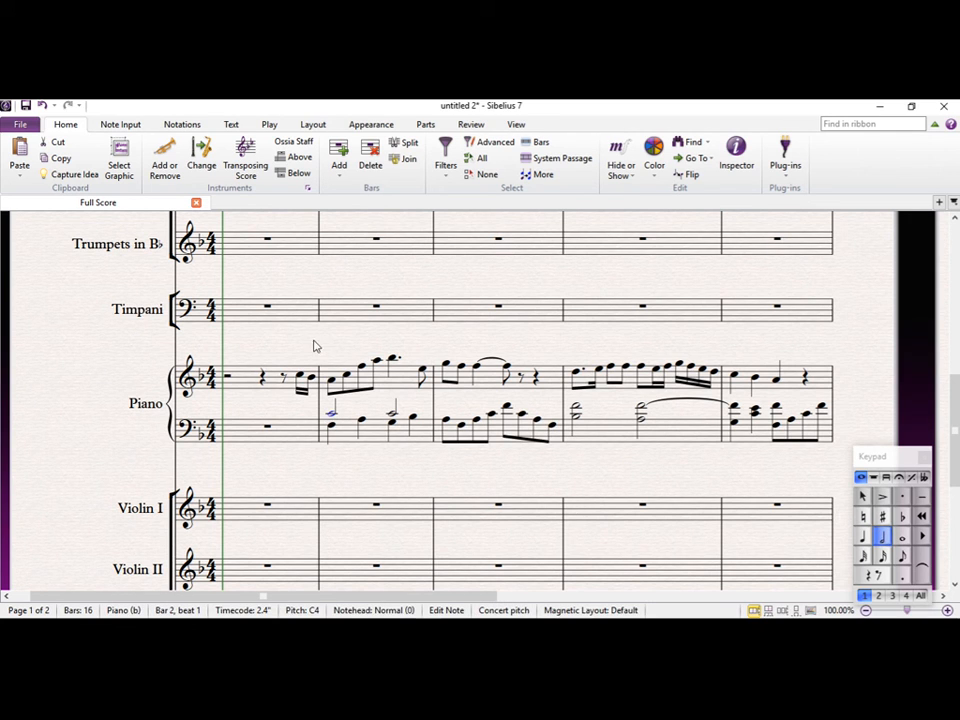
pyautogui.moveTo(315, 343); pyautogui.dragTo(260, 410)
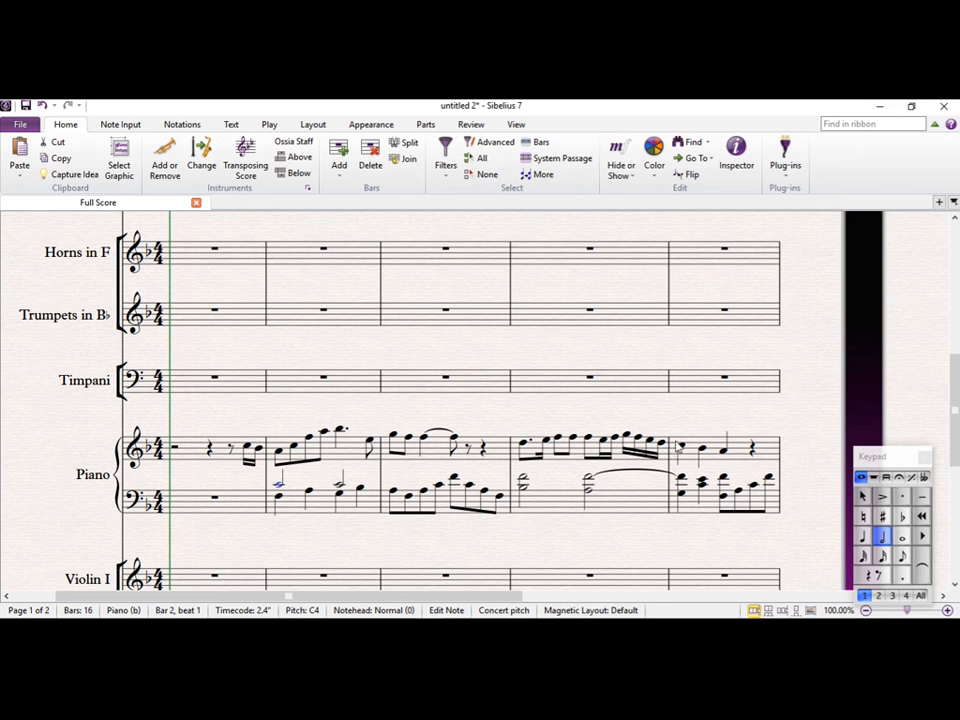
pyautogui.hscroll(3, 600, 404)
pyautogui.hscroll(2, 600, 404)
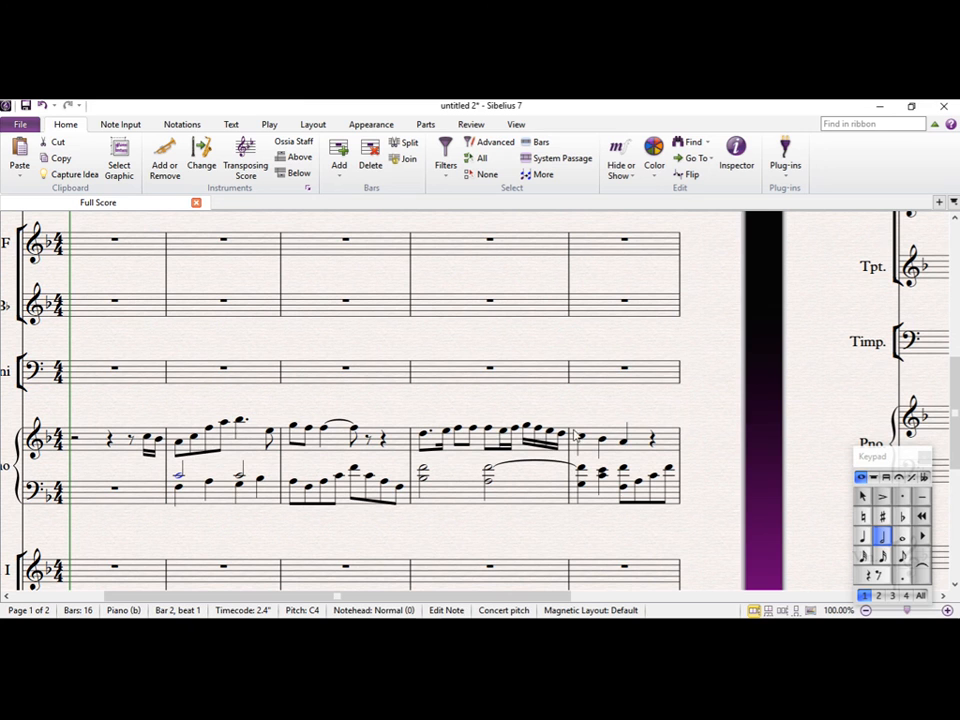
pyautogui.hscroll(-2, 240, 400)
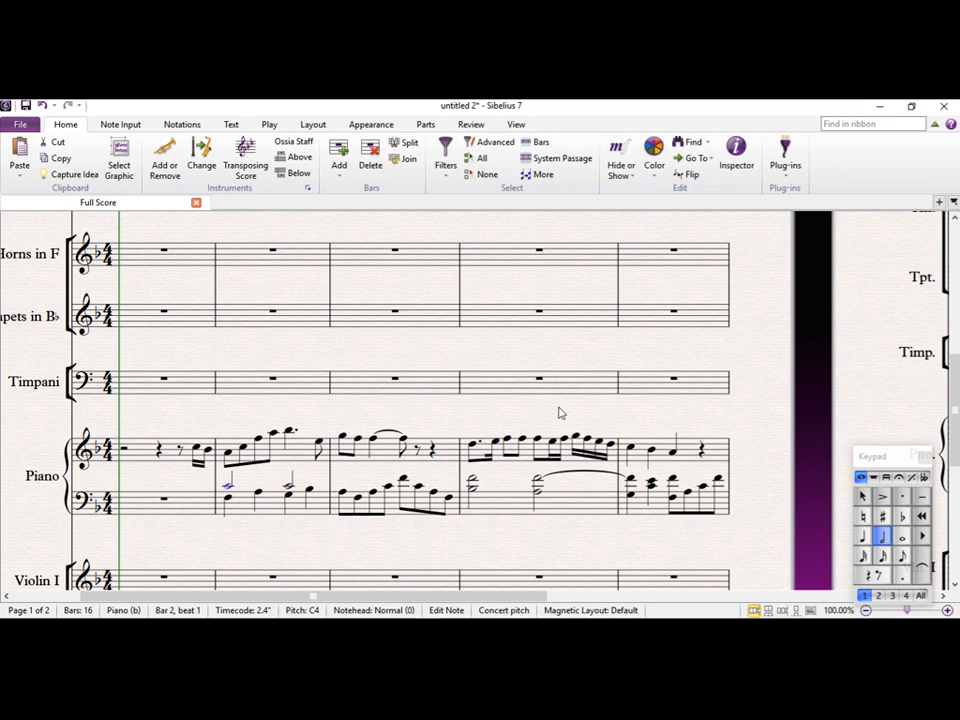
pyautogui.moveTo(500, 440); pyautogui.dragTo(534, 407)
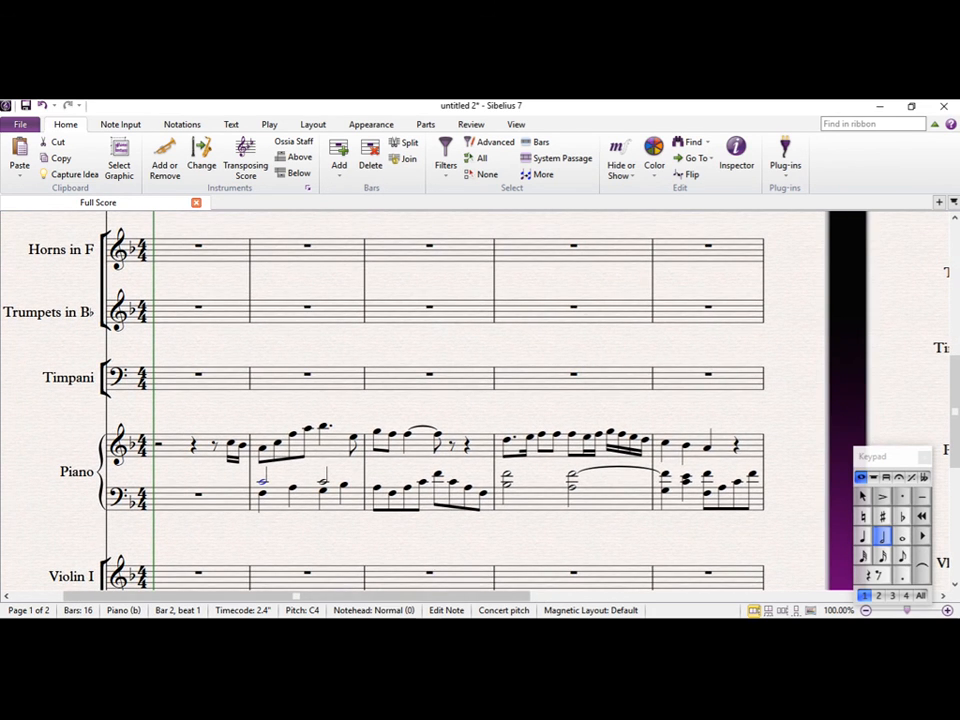